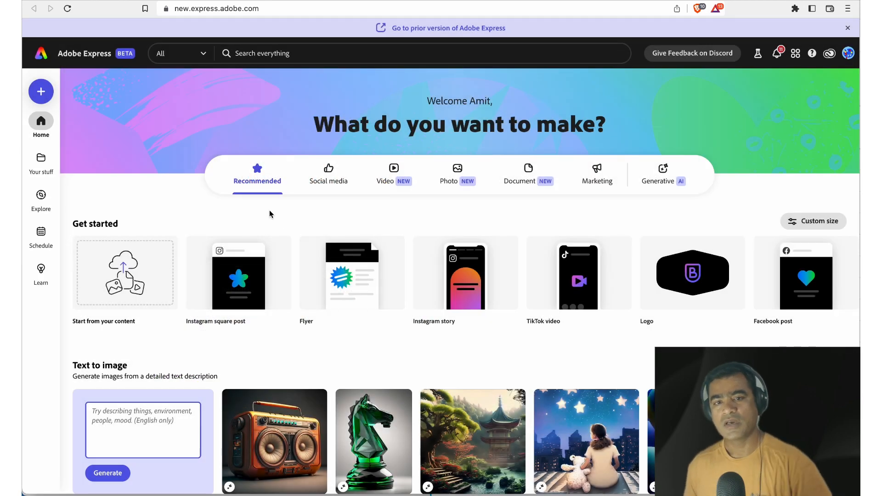
- Examine the home page's creation options, quick actions and templates, and the sample images in the text-to-image gallery
mouse_move(229, 278)
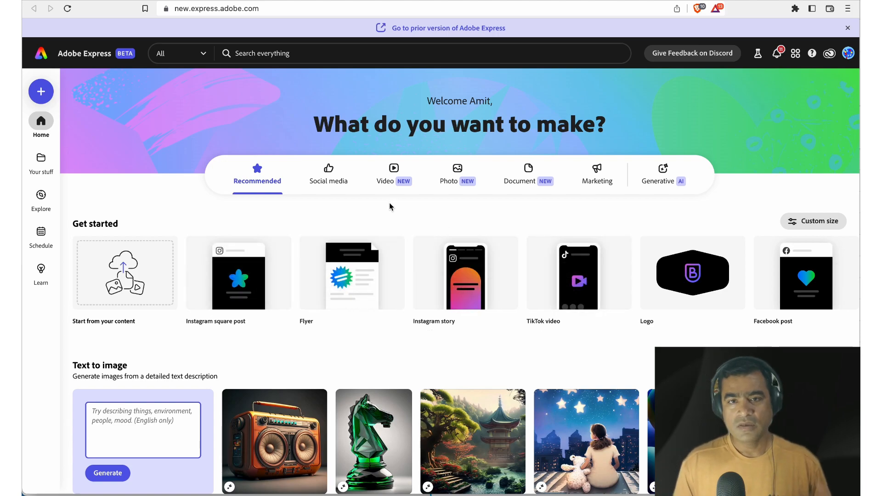
scroll(533, 218, "down", 5)
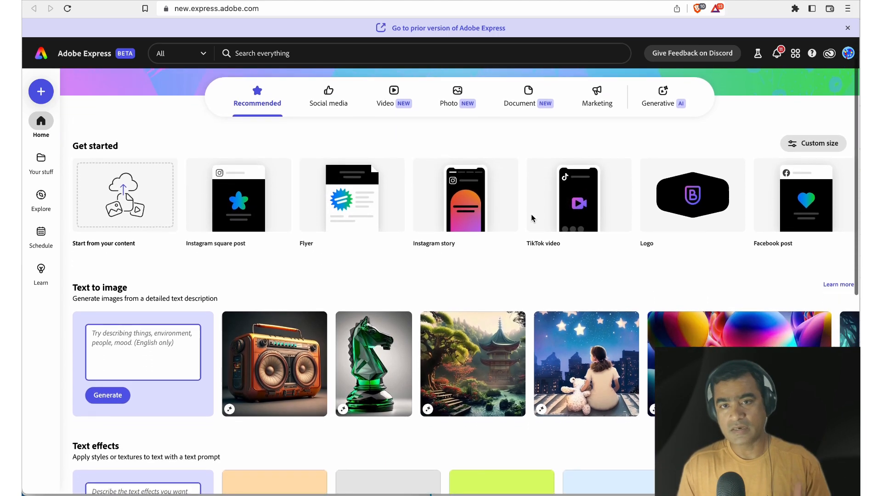
scroll(531, 218, "down", 5)
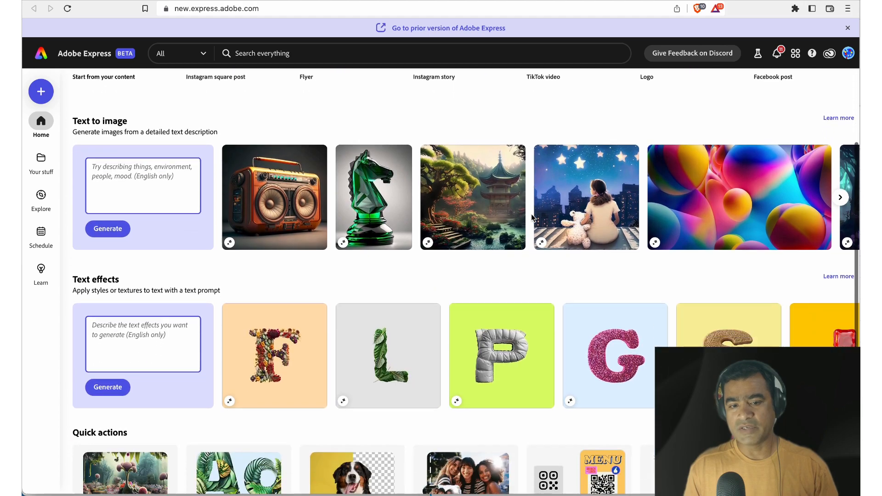
scroll(532, 218, "down", 4)
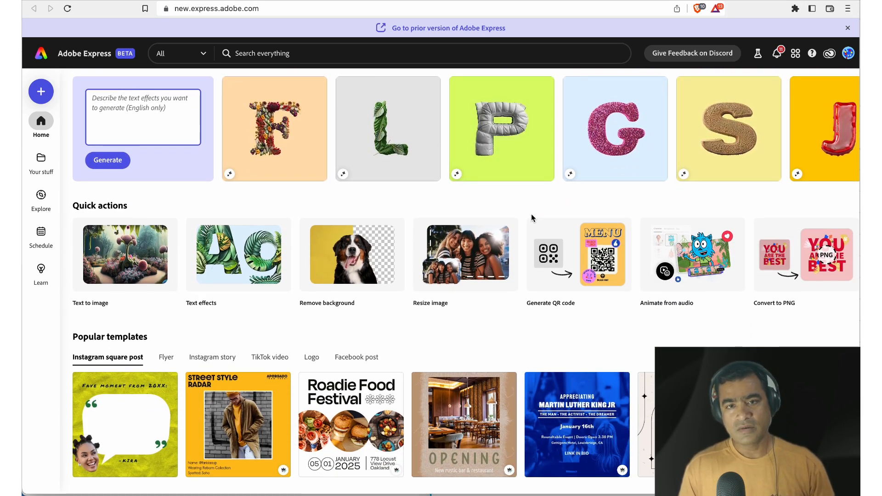
scroll(532, 213, "up", 7)
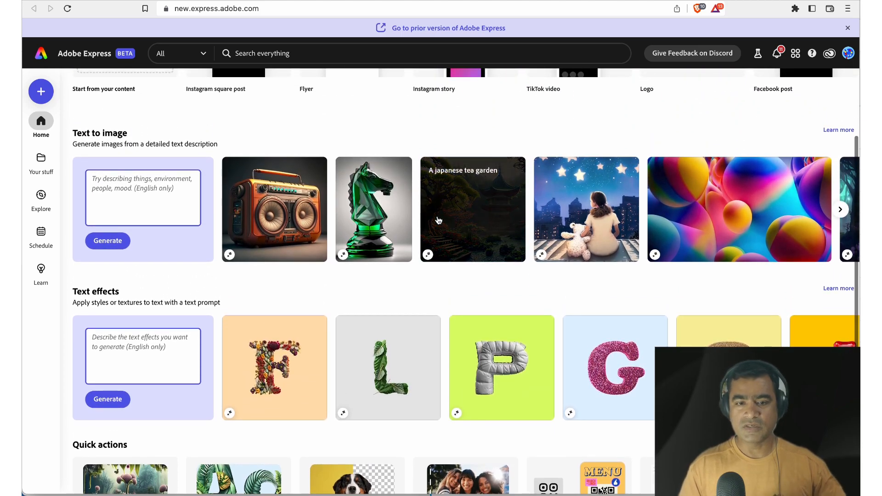
scroll(439, 221, "right", 10)
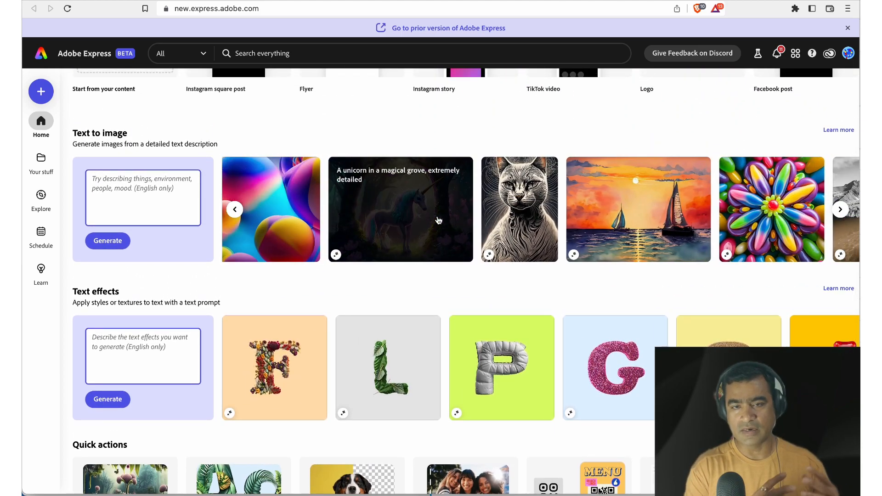
scroll(439, 220, "left", 10)
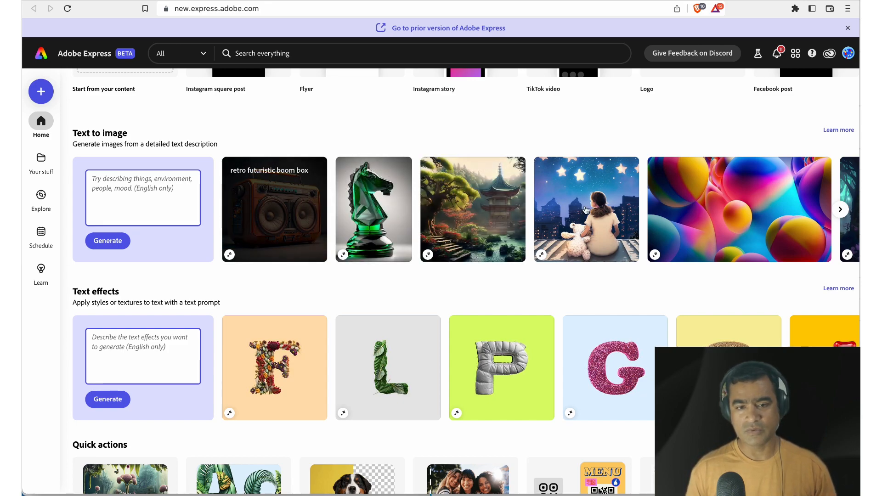
scroll(586, 210, "right", 10)
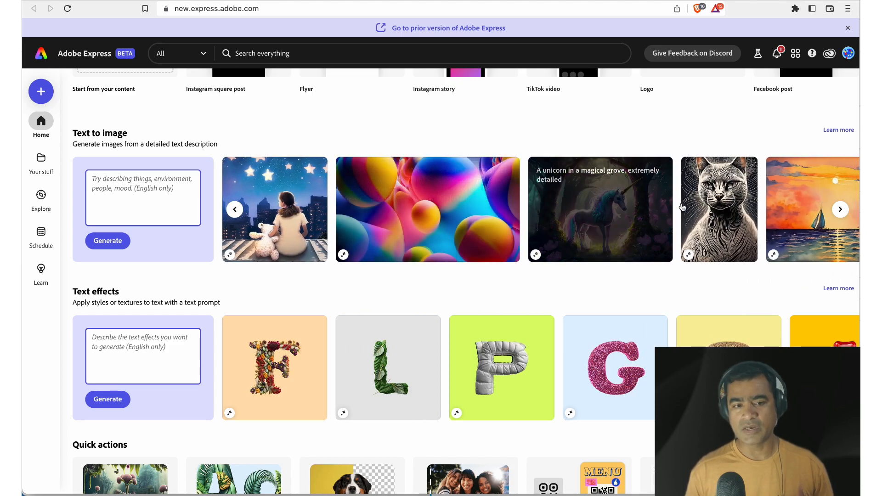
scroll(682, 203, "right", 3)
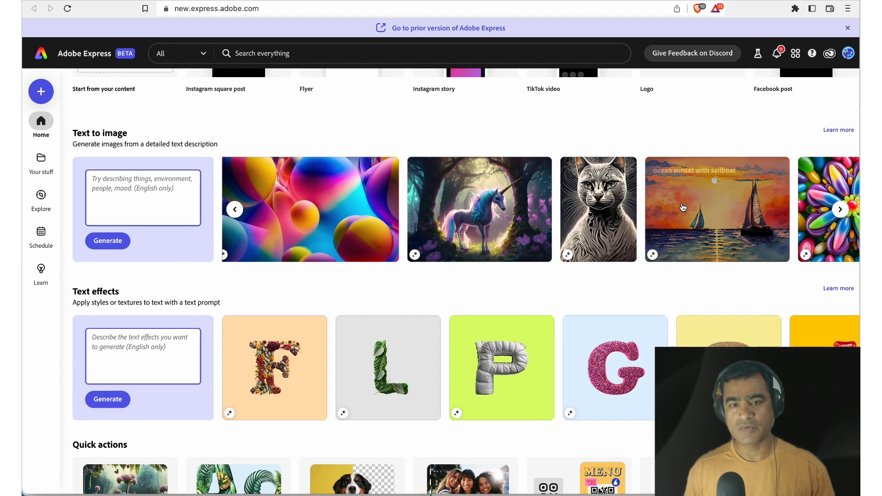
scroll(683, 207, "right", 5)
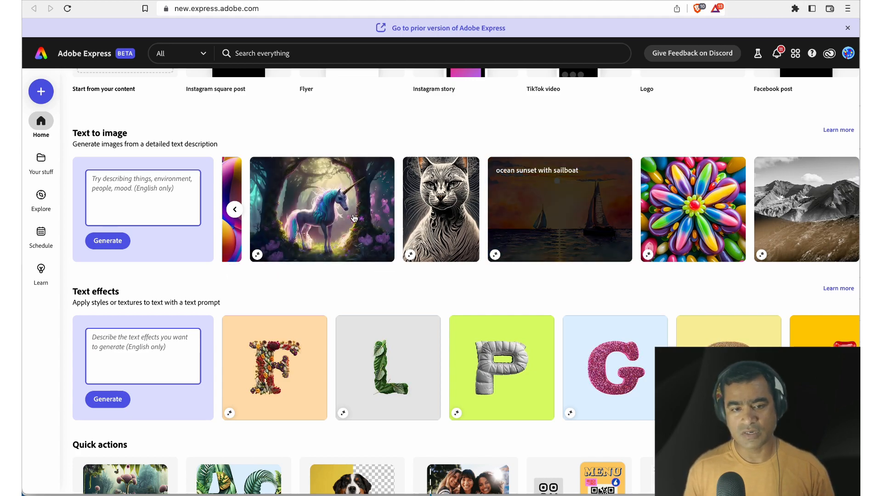
- Open the "A unicorn in a magical grove, extremely detailed" sample in the editor and agree to the generative AI user guidelines
left_click(345, 199)
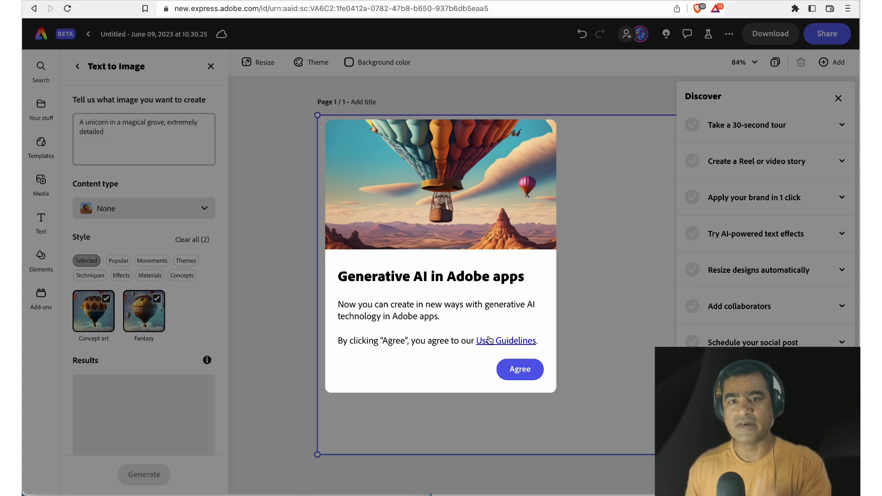
left_click(517, 371)
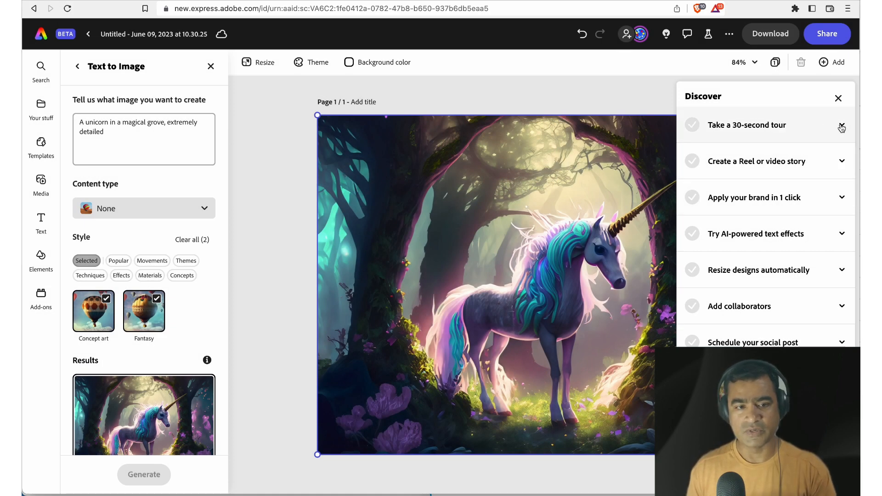
- Play the 30-second tour among the Discover tutorials, and close the tutorials together with the help tip
left_click(841, 127)
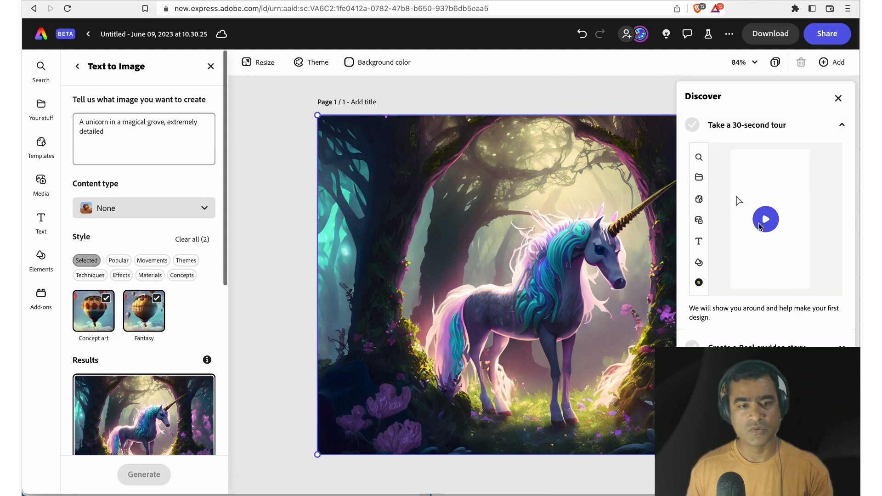
left_click(765, 220)
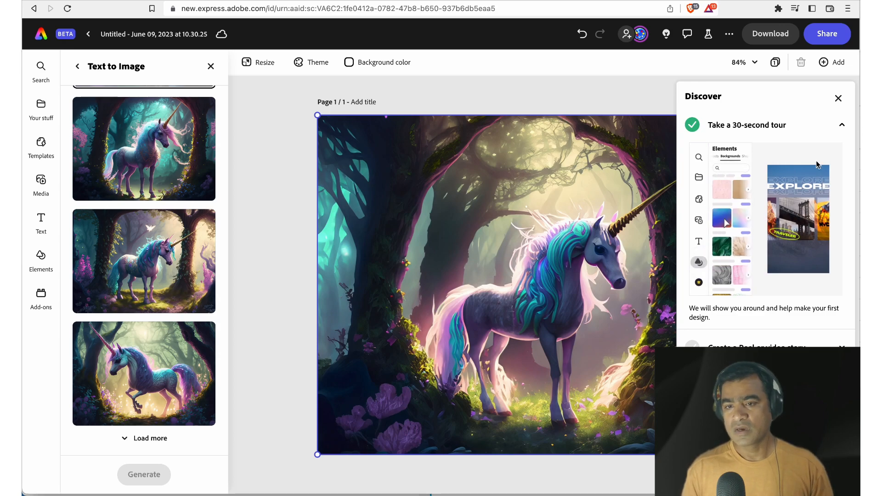
left_click(838, 98)
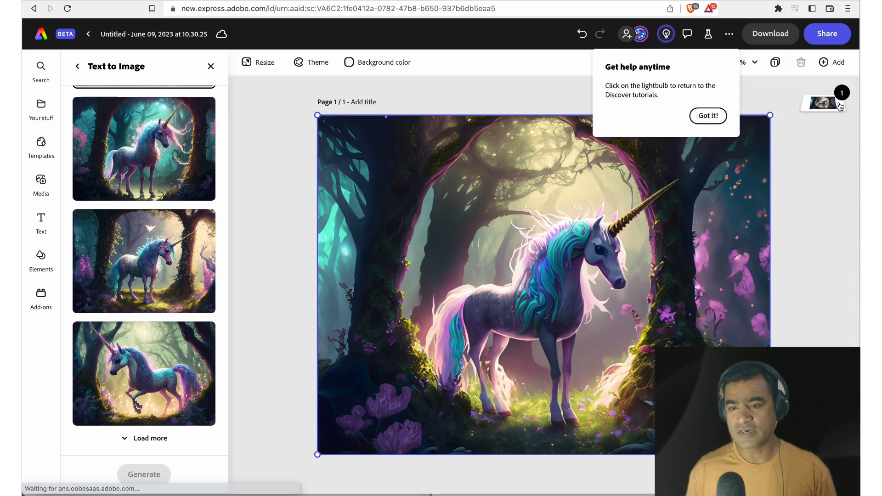
left_click(708, 115)
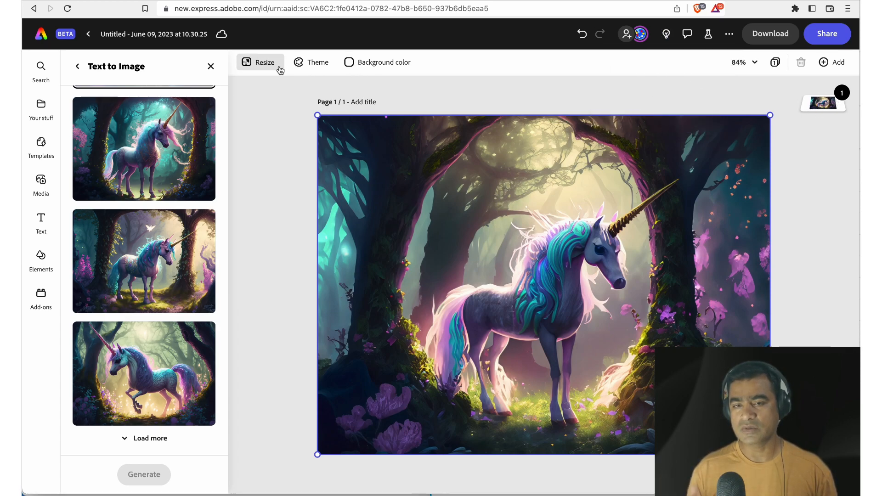
left_click(363, 66)
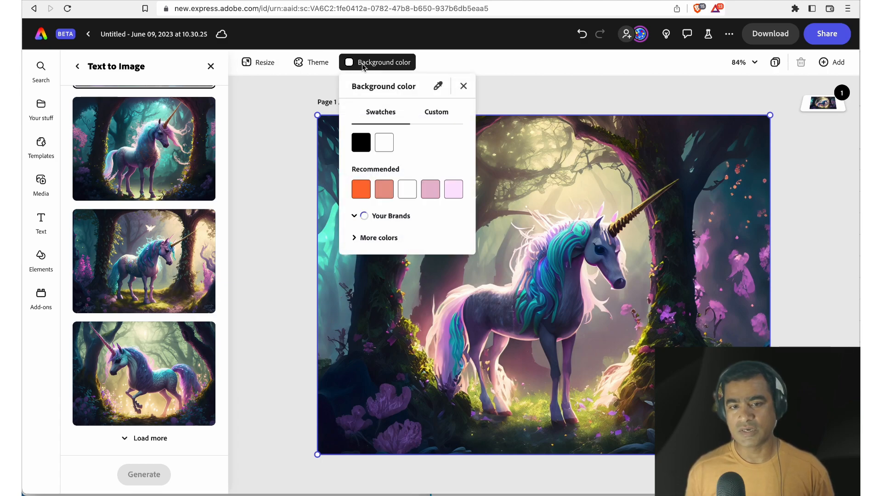
left_click(522, 70)
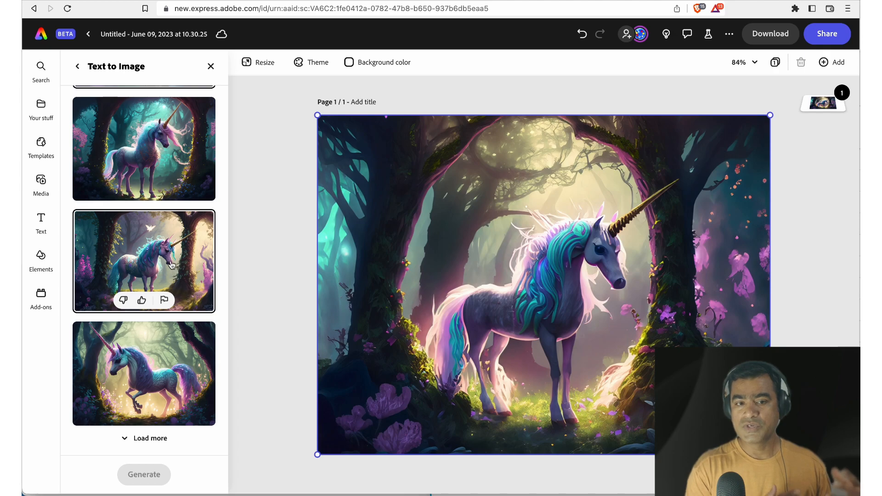
- Load more generated variations of the unicorn image in the text-to-image results
left_click(128, 440)
scroll(169, 373, "down", 6)
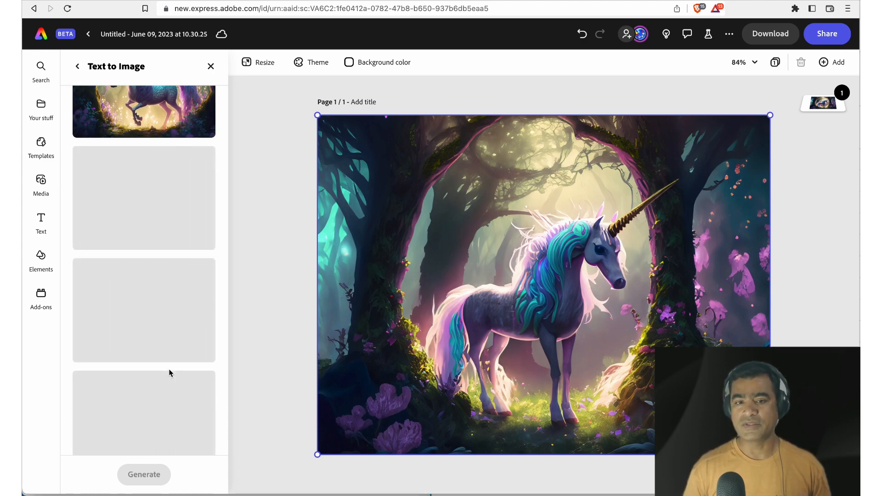
scroll(169, 371, "down", 2)
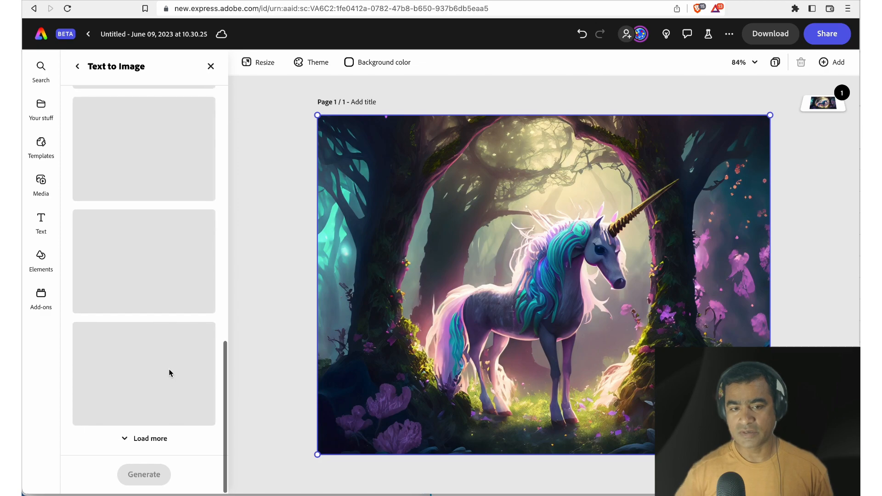
scroll(169, 369, "down", 3)
scroll(148, 322, "up", 10)
left_click_drag(115, 132, 69, 121)
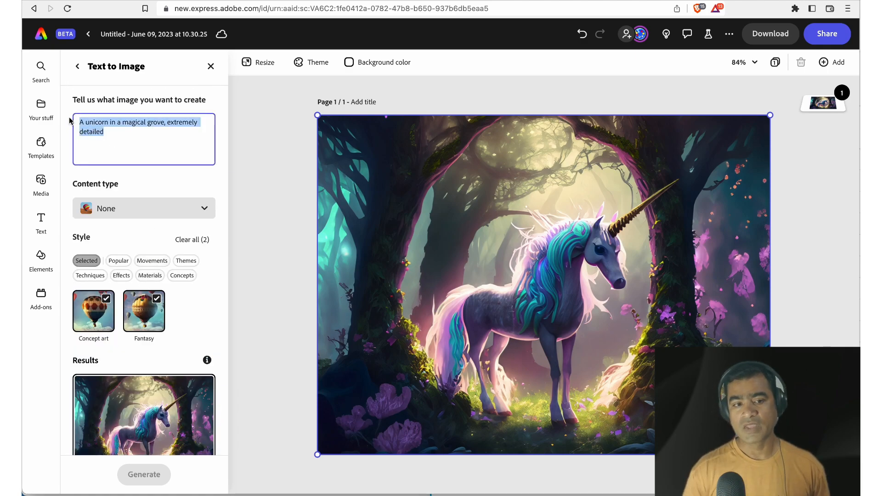
left_click(204, 210)
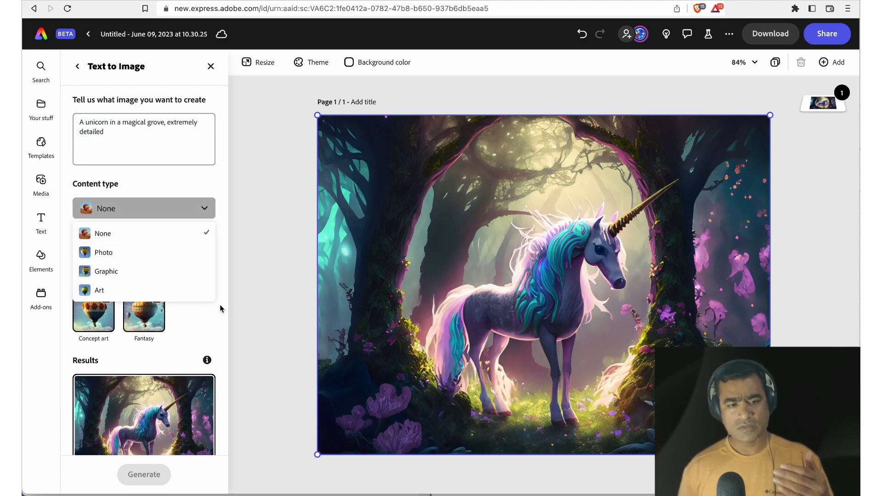
left_click(167, 177)
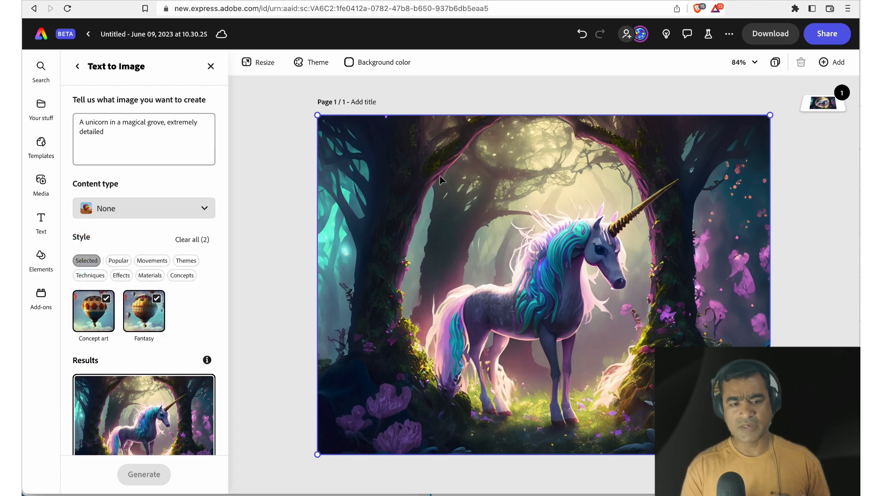
- Add a new blank page and start a Widescreen (16:9) text-to-image generation on it
left_click(824, 63)
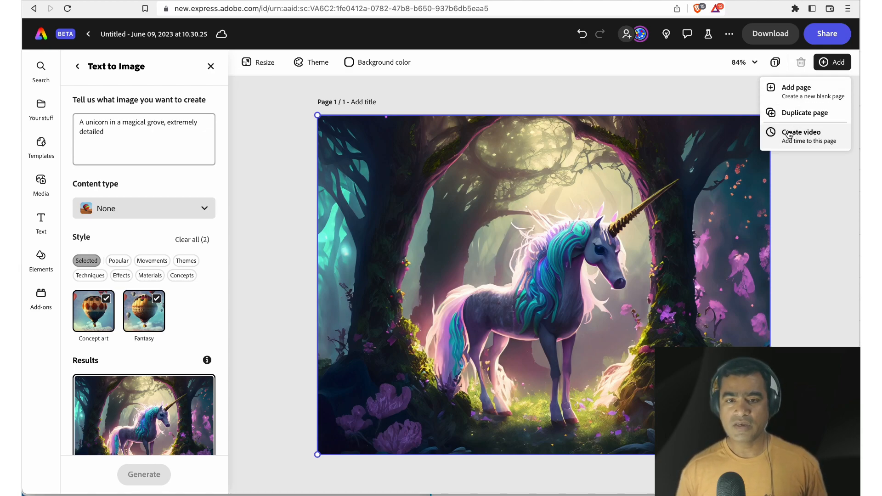
left_click(804, 92)
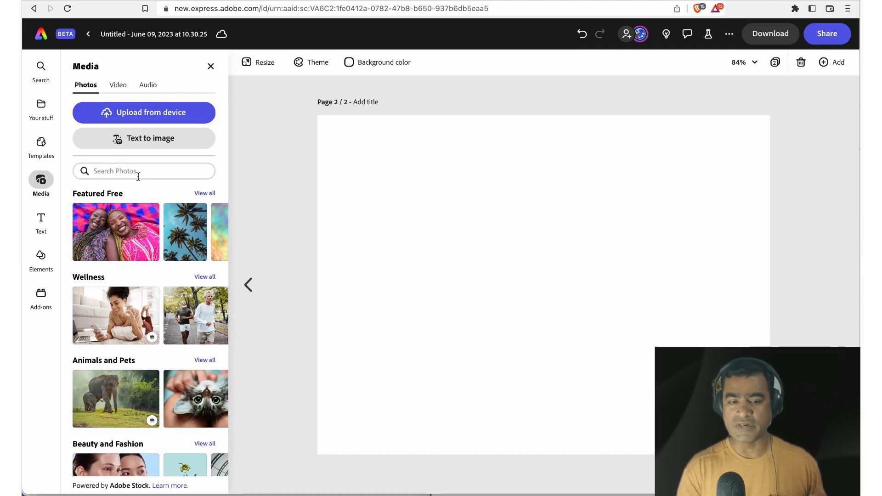
left_click(164, 144)
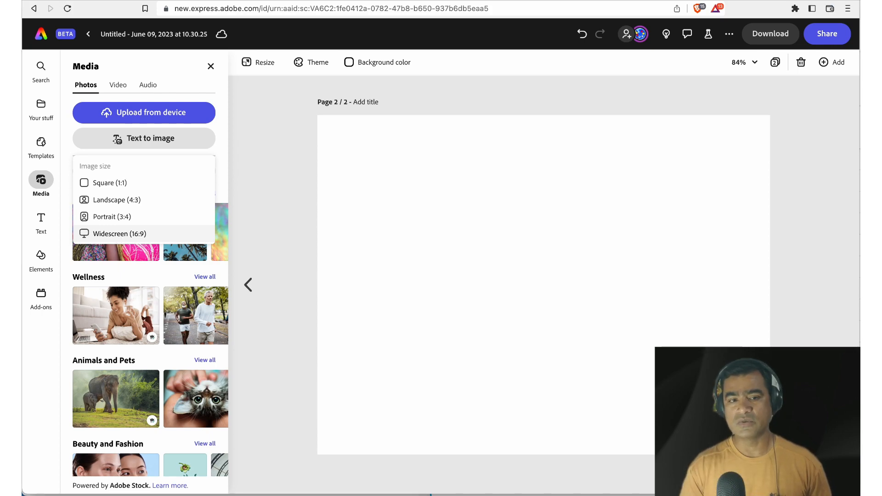
left_click(118, 235)
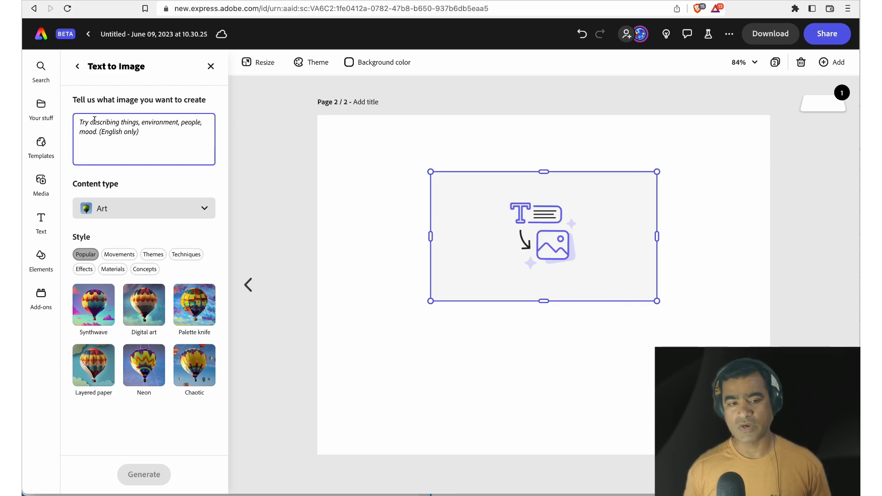
- Generate an image from the prompt "An IT engineering looking at the screen with surprise" with the content type None
type("AN")
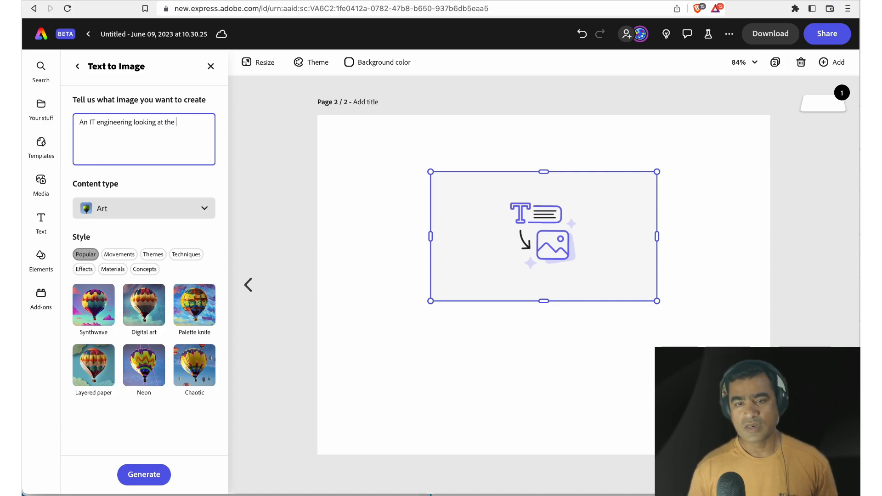
type("ith surprise")
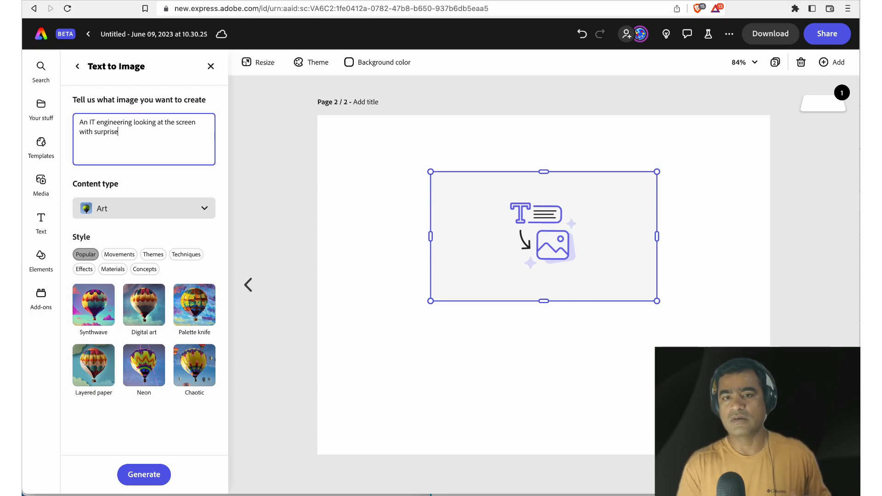
left_click(133, 208)
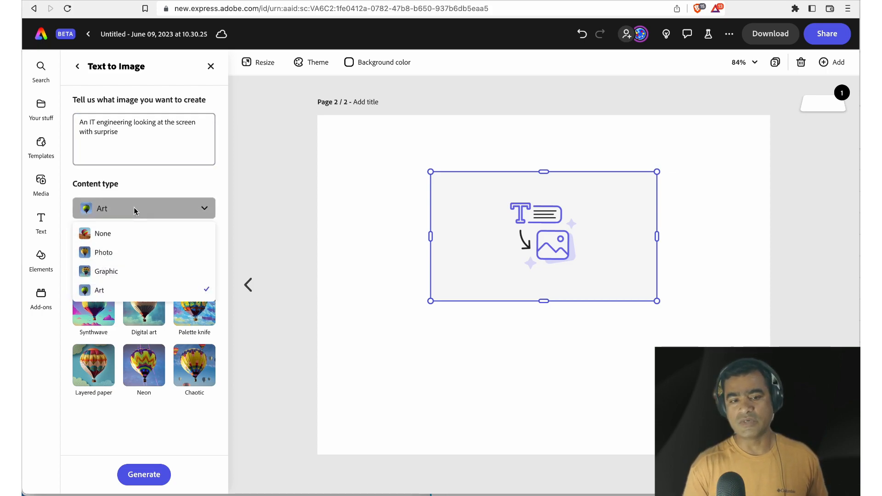
left_click(129, 242)
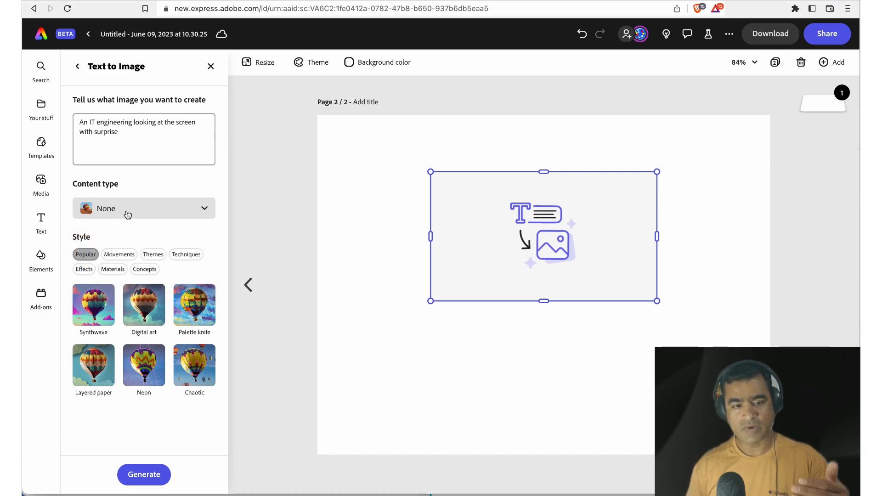
left_click(152, 479)
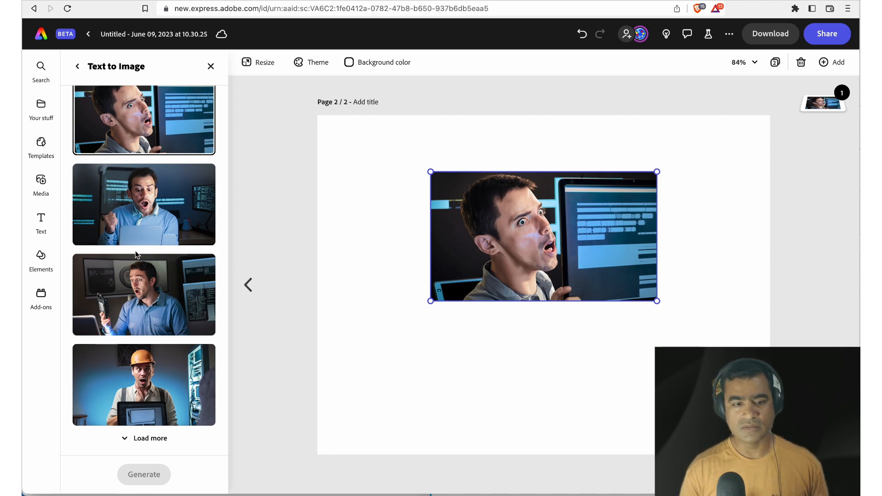
- Generate images from the revised prompt "An IT engineering looking at his laptop screen with surprise. The laptop screen should show random codes"
scroll(136, 250, "up", 3)
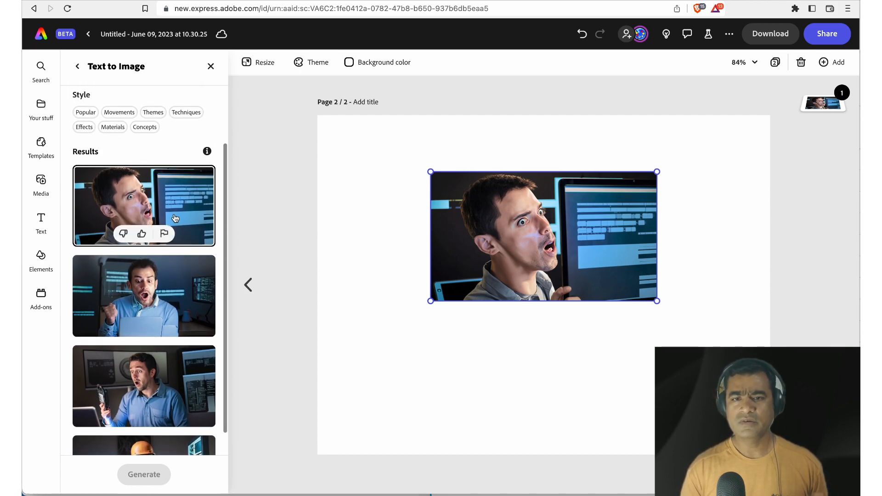
scroll(192, 307, "up", 3)
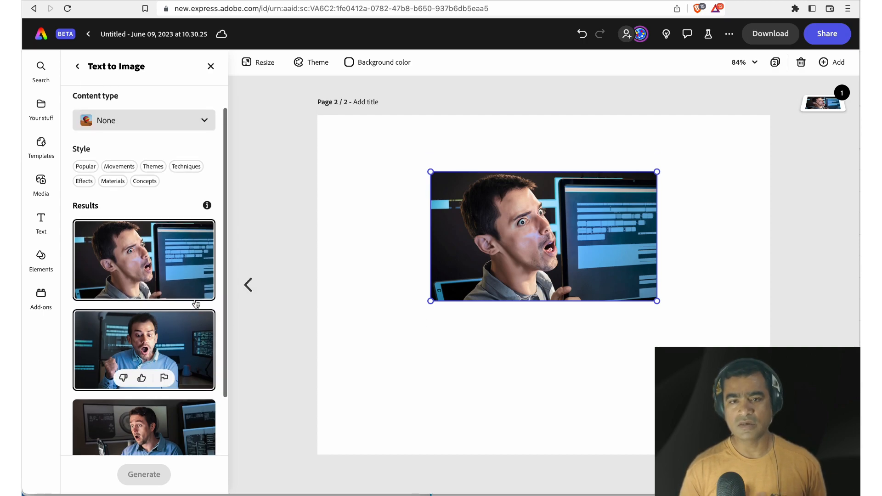
left_click(177, 123)
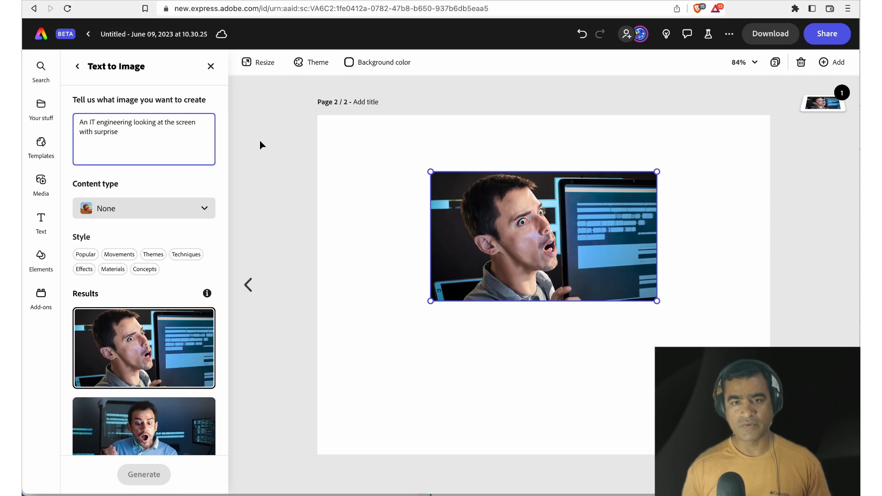
key("BackSpace")
key("BackSpace")
key("BackSpace")
type("his laptop")
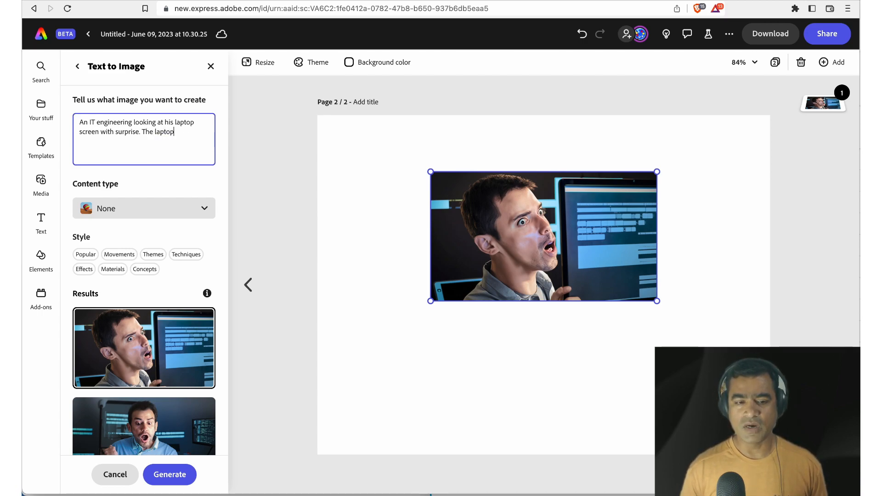
type("screen ")
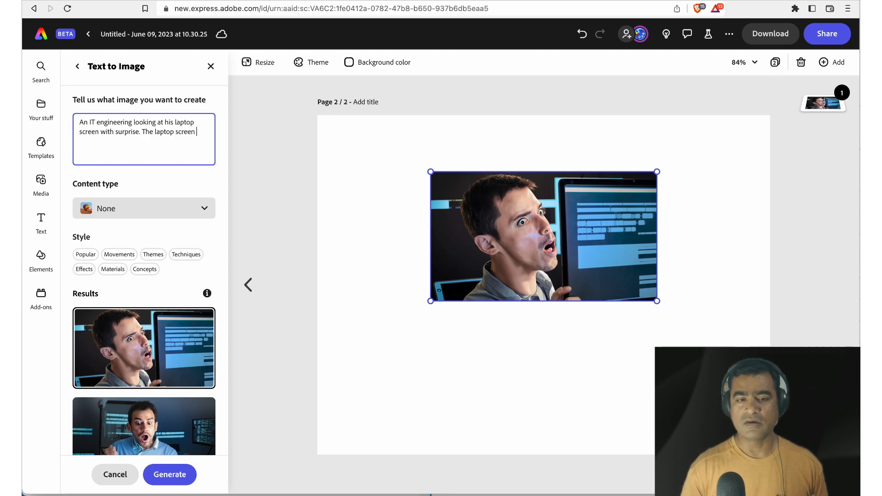
type("should sh")
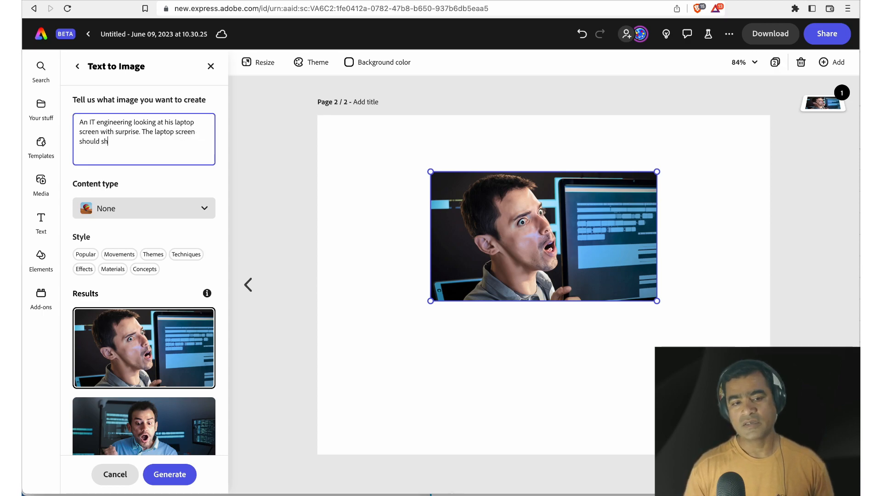
type("ow random codes")
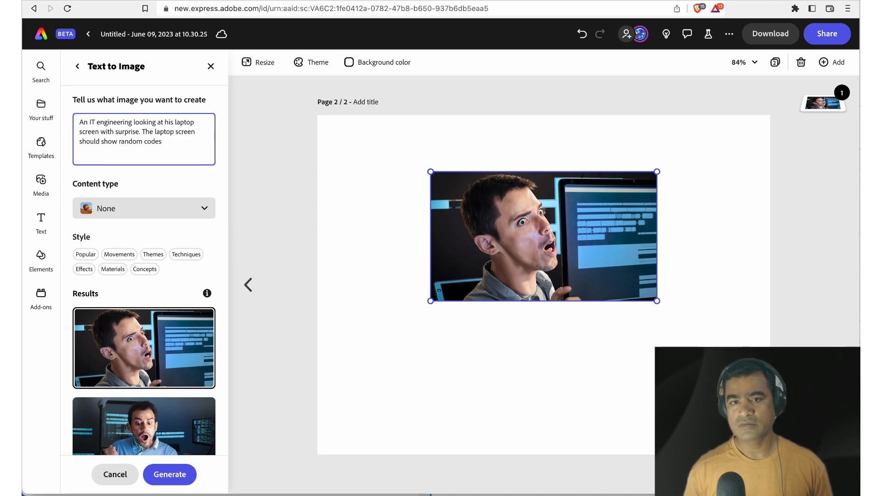
key("Return")
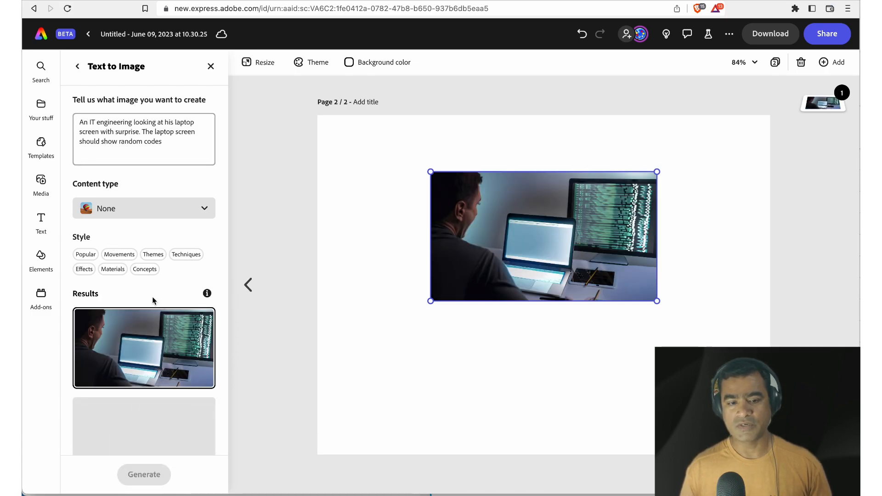
- Check the new variations and the Effects styles, and regenerate the image with the content type Photo
scroll(154, 300, "down", 5)
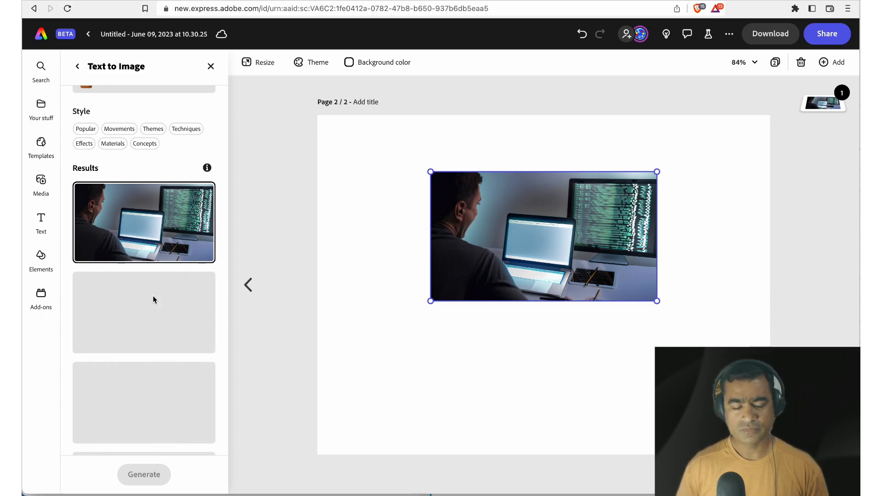
scroll(154, 299, "down", 4)
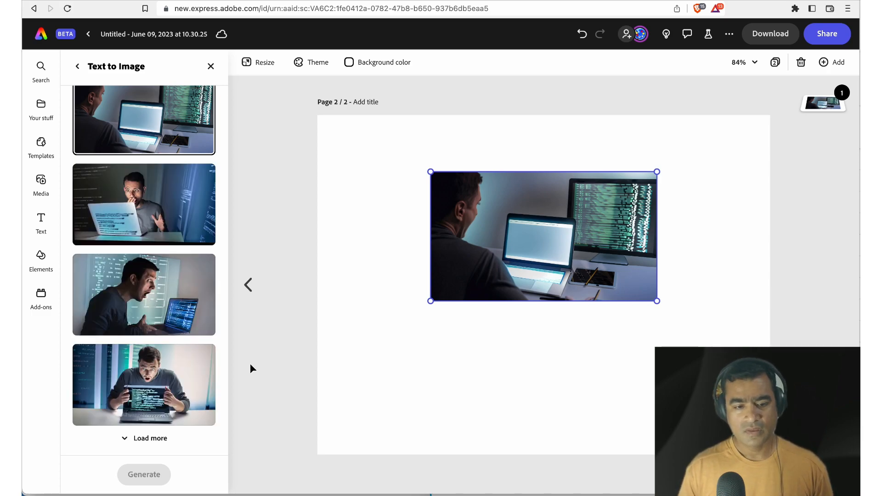
mouse_move(135, 329)
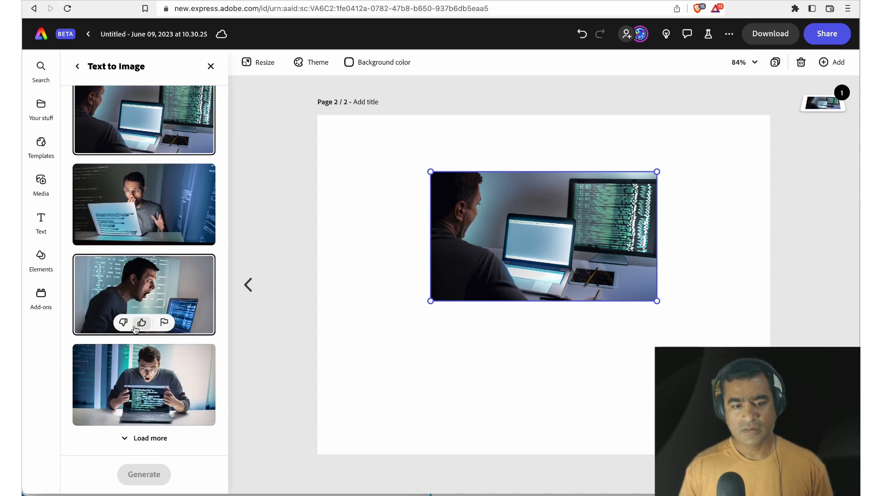
scroll(135, 329, "up", 3)
scroll(136, 329, "down", 3)
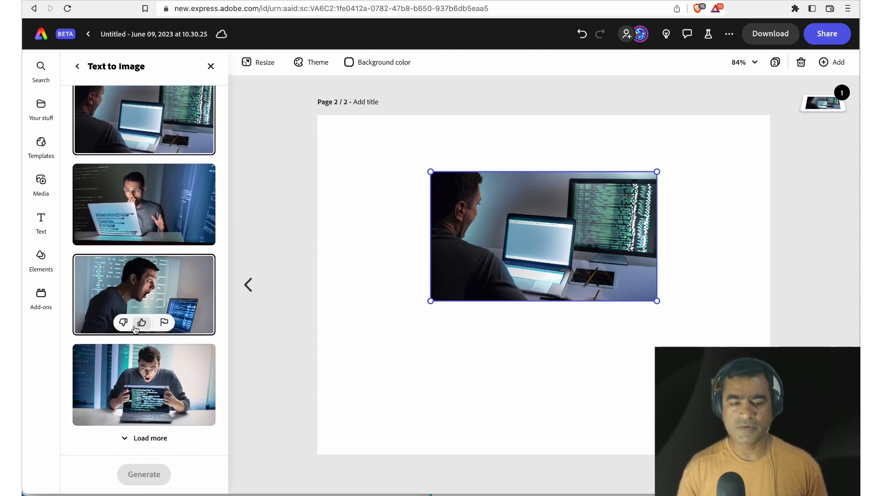
scroll(136, 329, "up", 5)
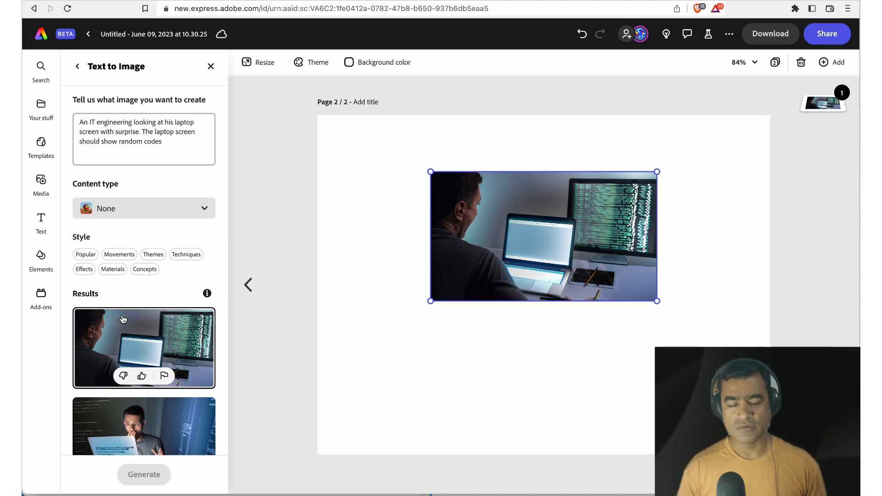
left_click(85, 270)
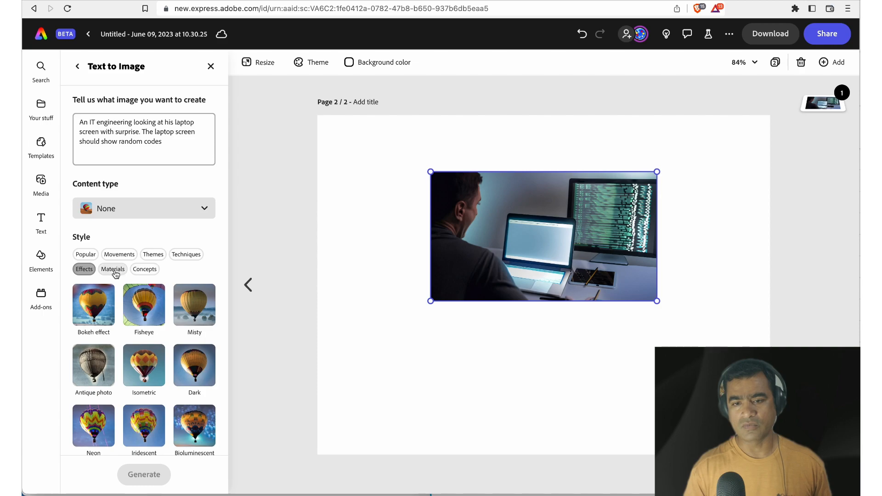
left_click(165, 217)
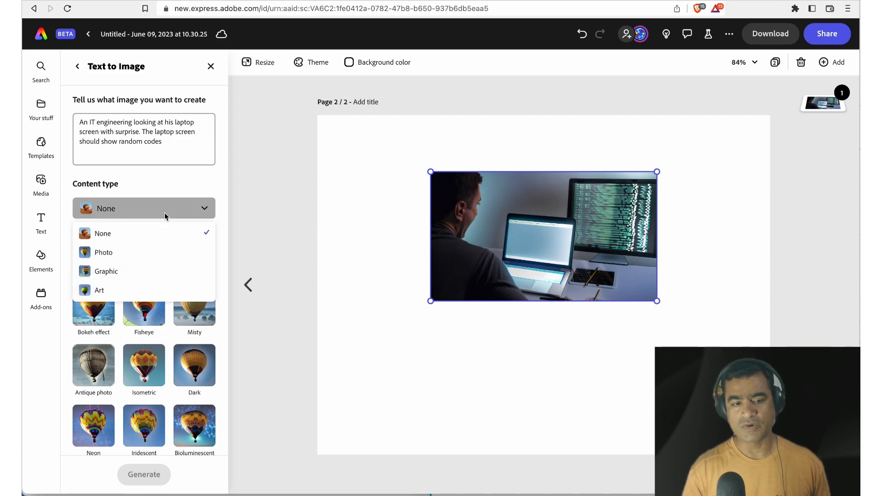
left_click(128, 255)
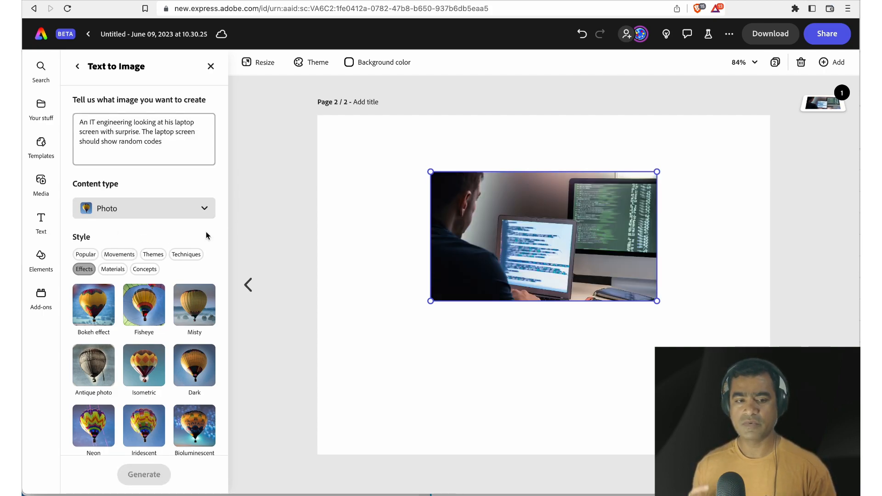
- Show the Popular styles and look through the generated Photo variations of the IT engineer
left_click(87, 254)
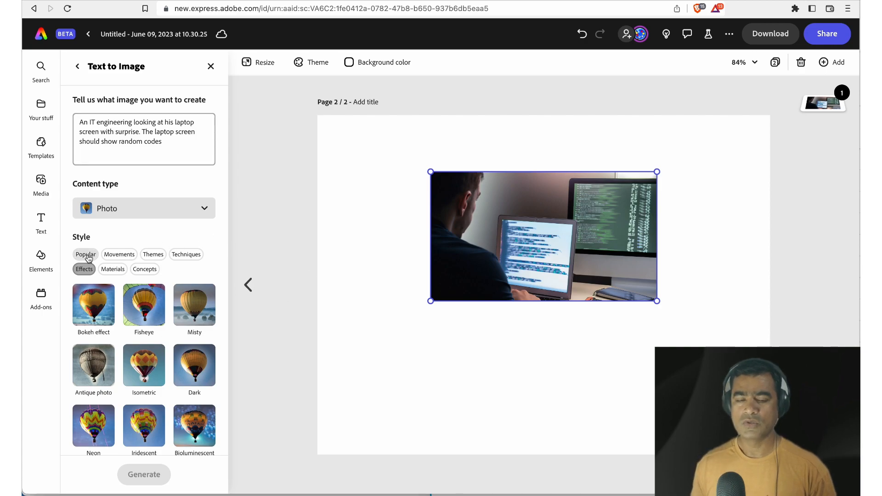
scroll(156, 230, "down", 1)
scroll(157, 230, "down", 3)
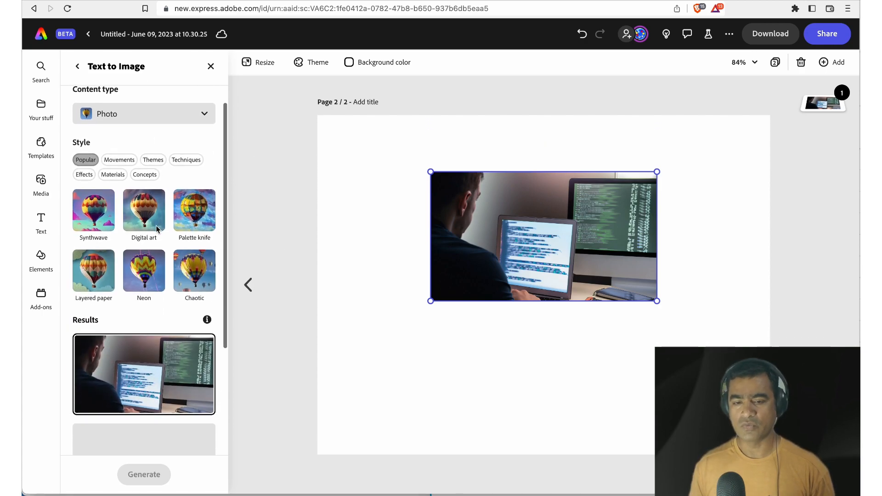
scroll(144, 238, "down", 3)
scroll(144, 237, "down", 1)
mouse_move(144, 237)
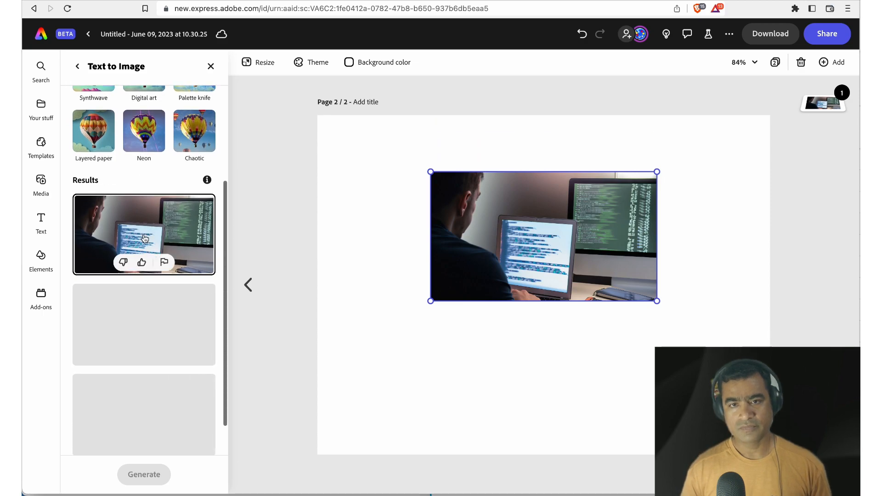
scroll(174, 252, "down", 2)
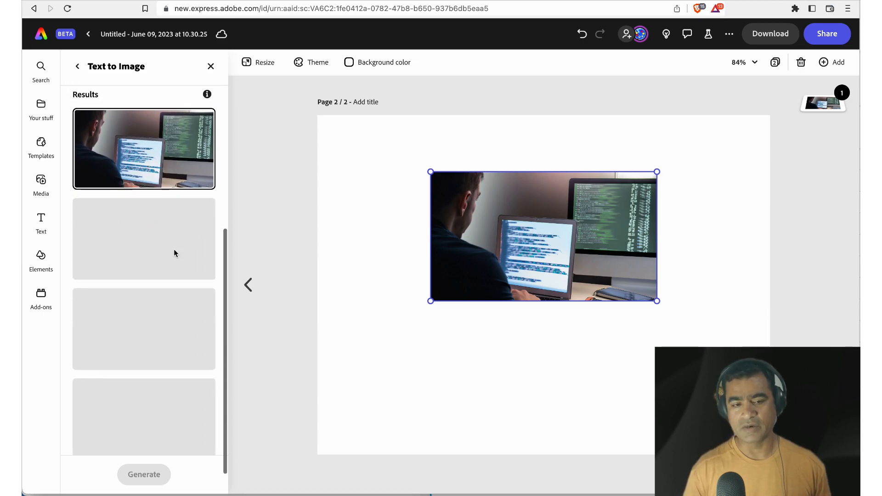
scroll(175, 252, "down", 1)
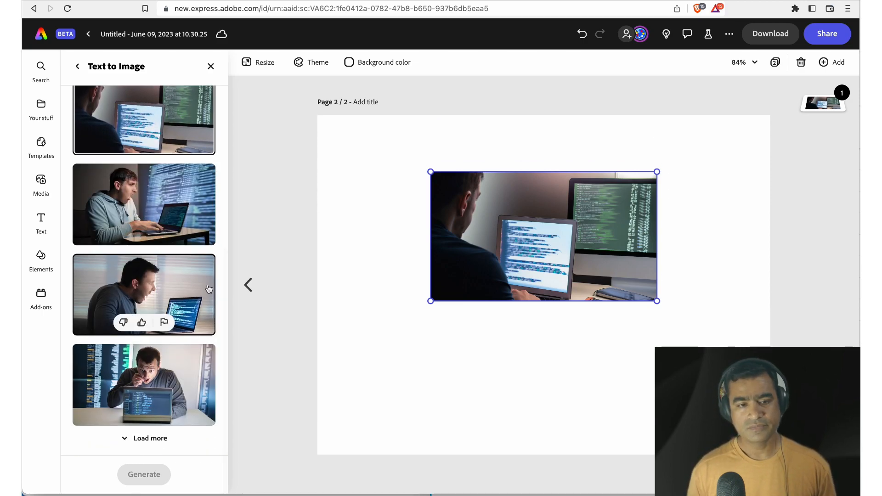
mouse_move(172, 286)
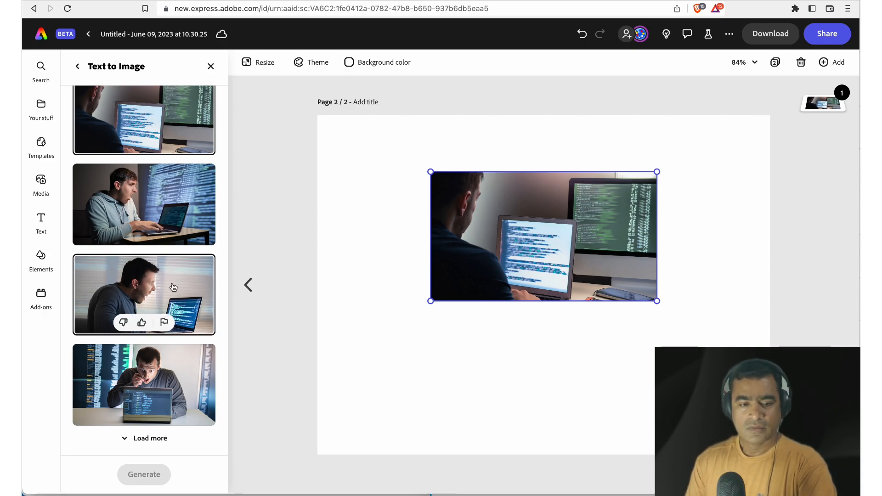
- Regenerate the image with the content type Graphic and look through its variations
scroll(173, 288, "up", 10)
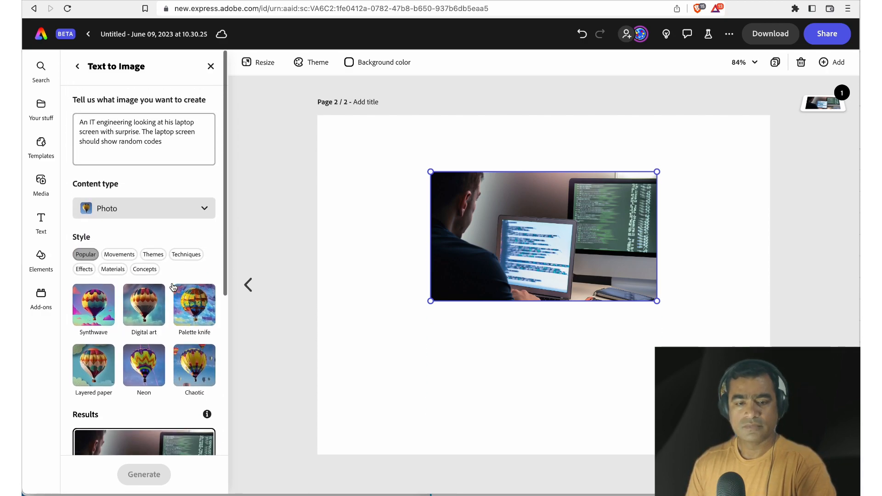
left_click(184, 210)
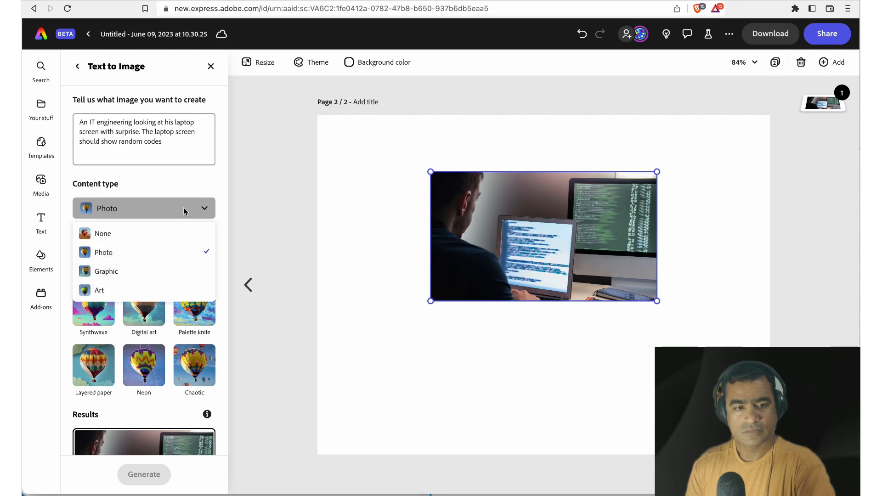
left_click(120, 278)
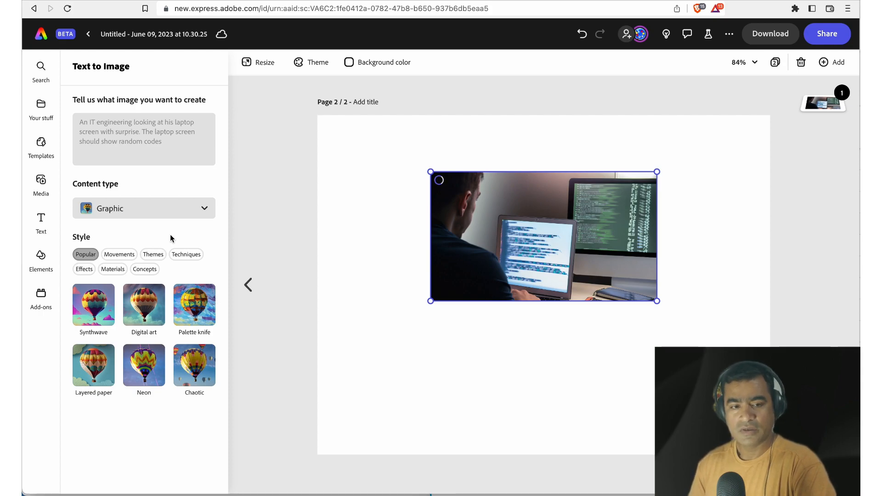
scroll(170, 238, "down", 3)
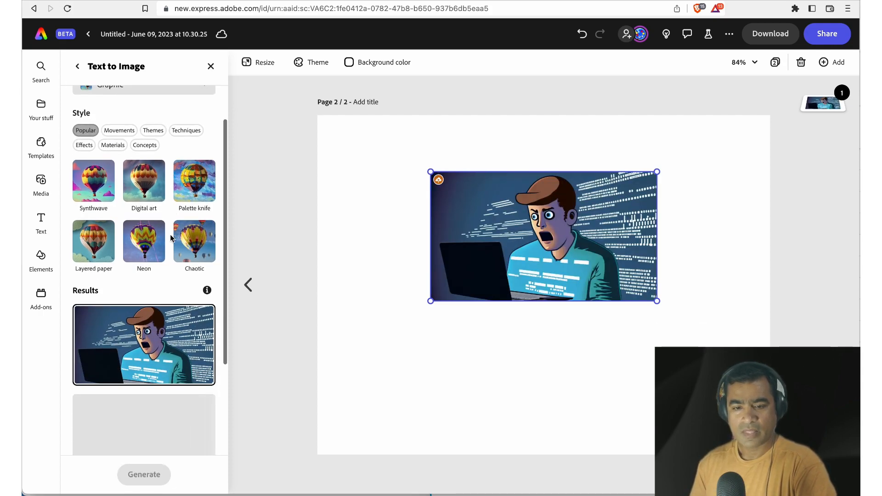
scroll(170, 235, "down", 2)
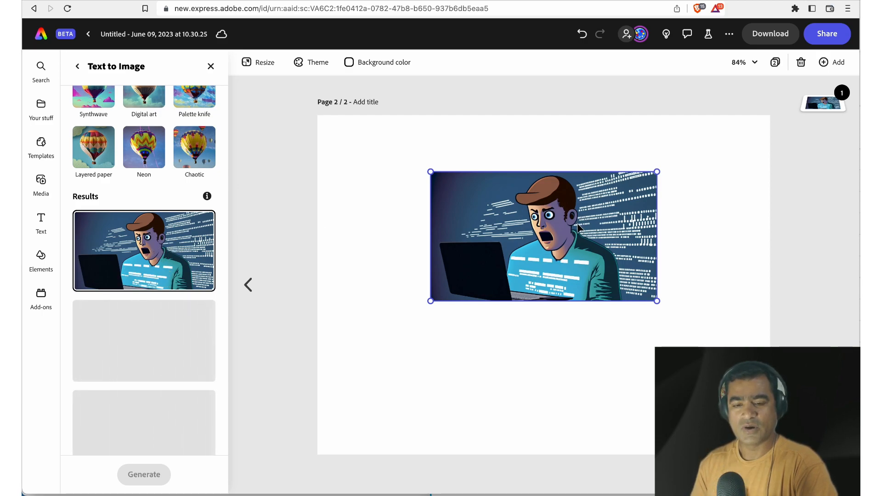
scroll(178, 289, "down", 2)
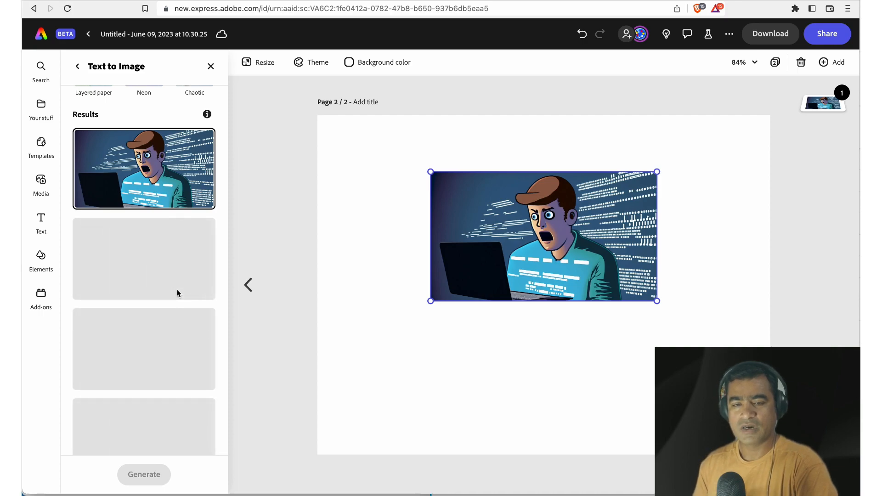
scroll(177, 289, "down", 1)
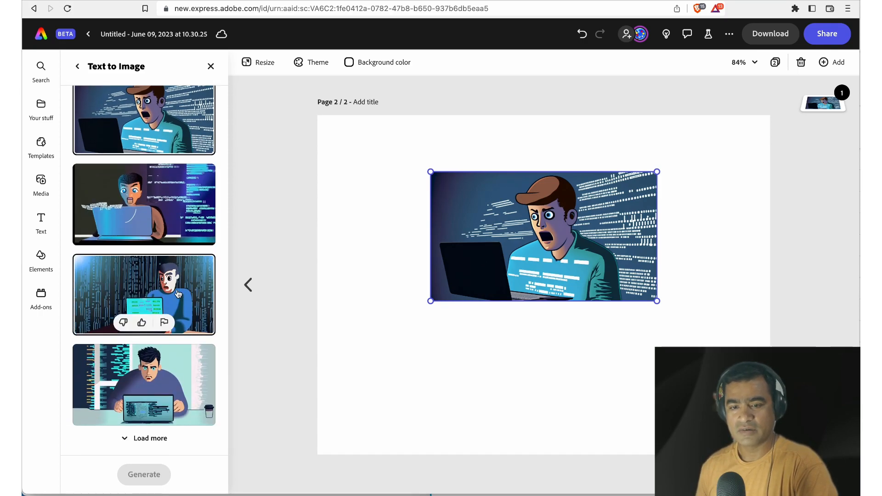
- Rate the first Graphic result positively and submit the feedback "Prompt accurately interpreted"
scroll(179, 294, "up", 2)
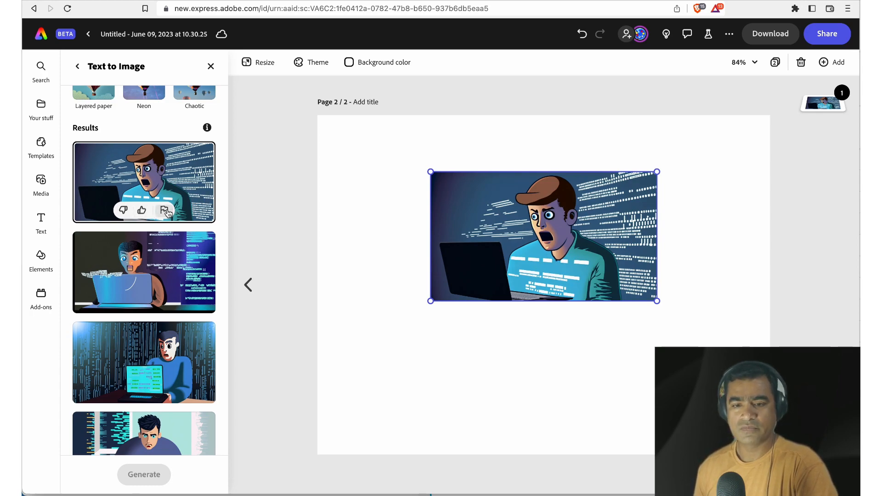
left_click(142, 211)
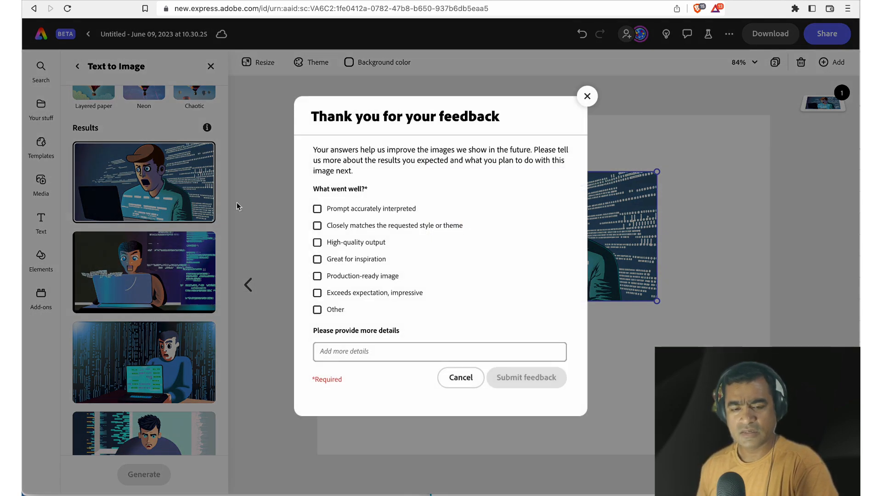
left_click(318, 209)
left_click(532, 378)
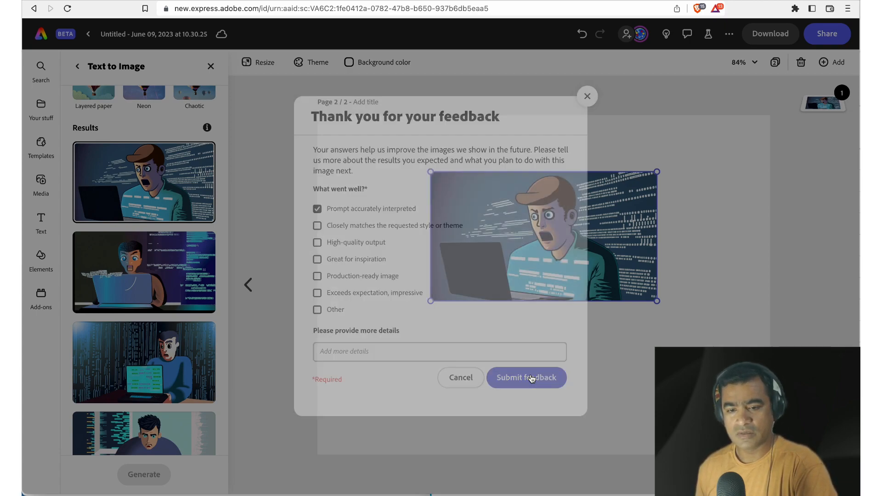
- Resize the page to the YouTube thumbnail format of 1,280 x 720 px and close the resize options
mouse_move(179, 266)
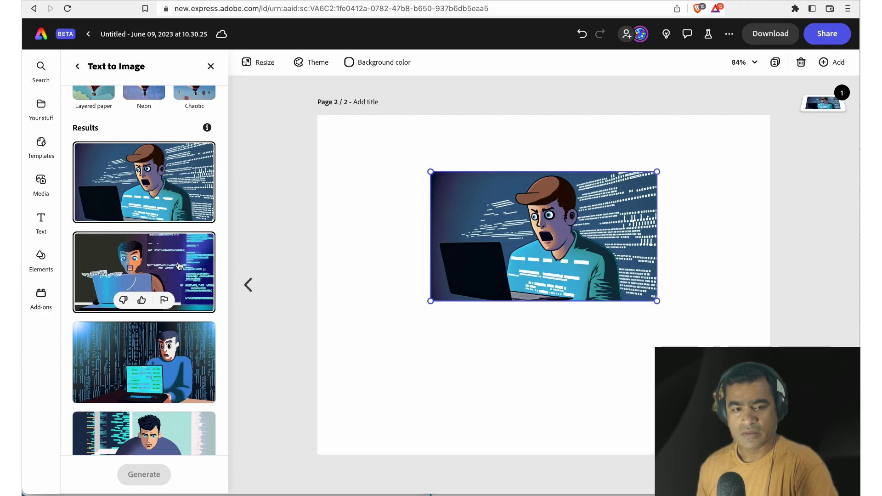
scroll(179, 266, "up", 10)
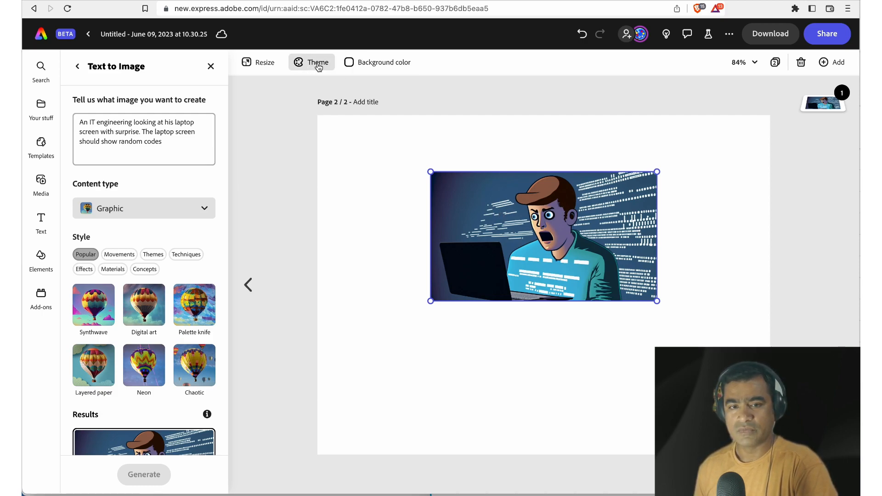
left_click(263, 66)
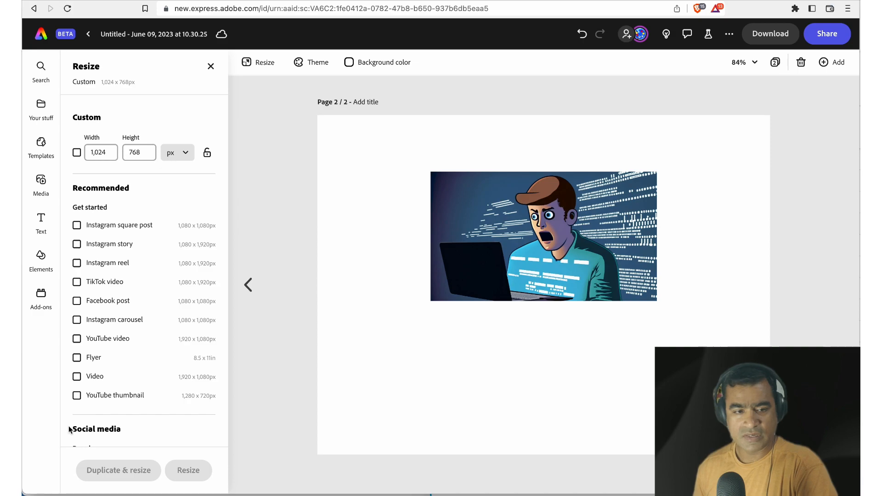
left_click(77, 396)
left_click(202, 478)
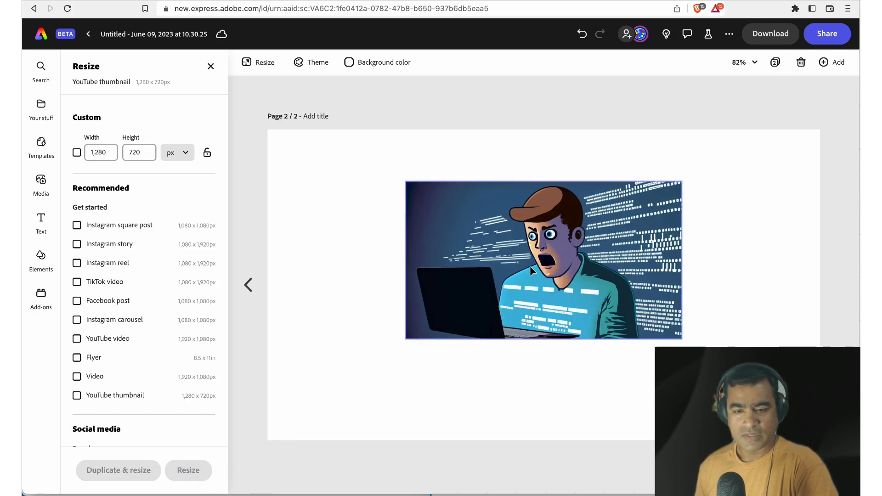
left_click(212, 68)
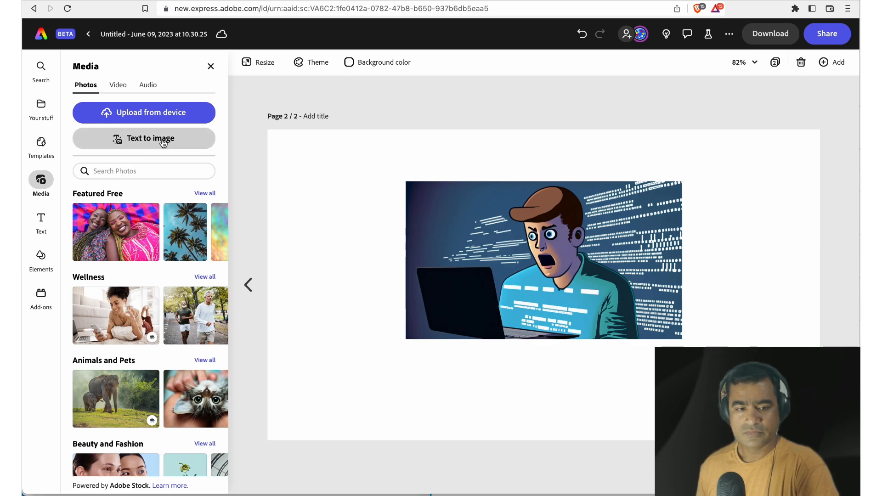
- Look through the Adjustments and the In animation styles available for the generated image of the IT engineer
left_click(469, 184)
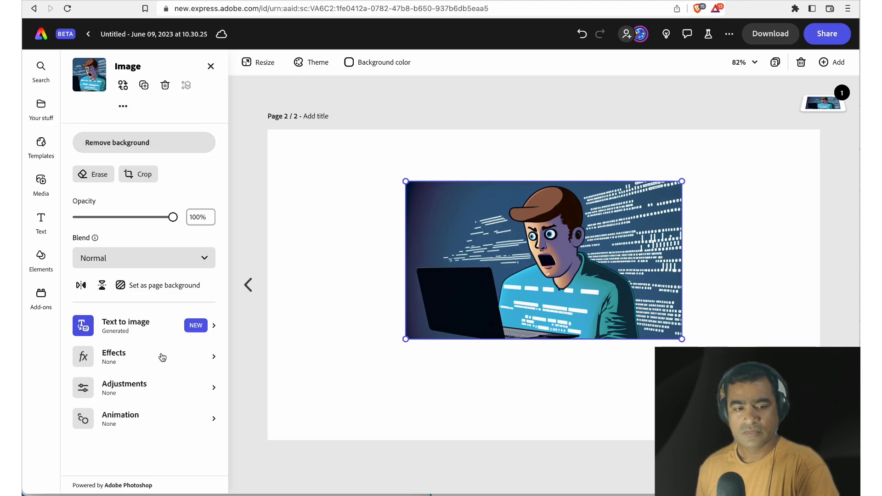
left_click(172, 389)
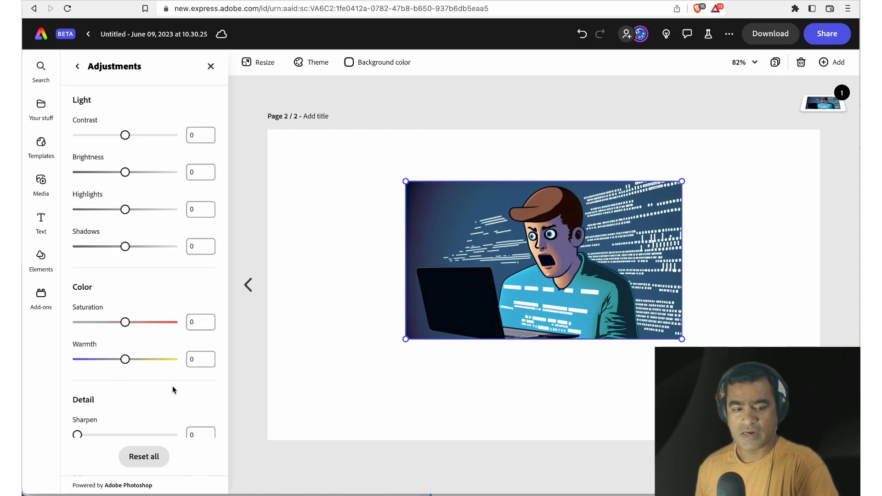
left_click(78, 69)
left_click(192, 426)
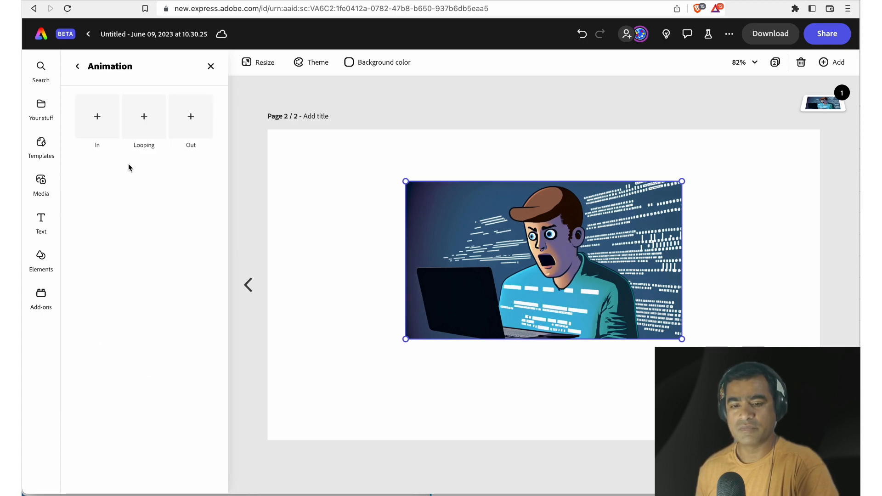
left_click(102, 127)
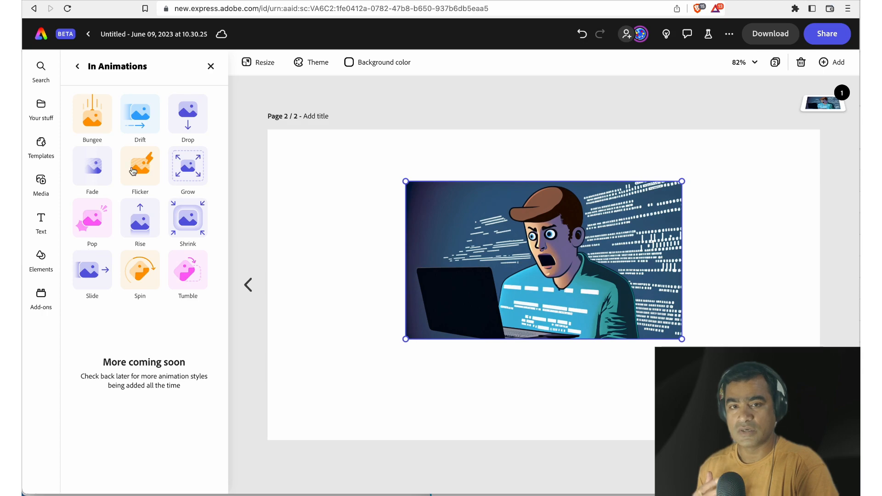
left_click(210, 67)
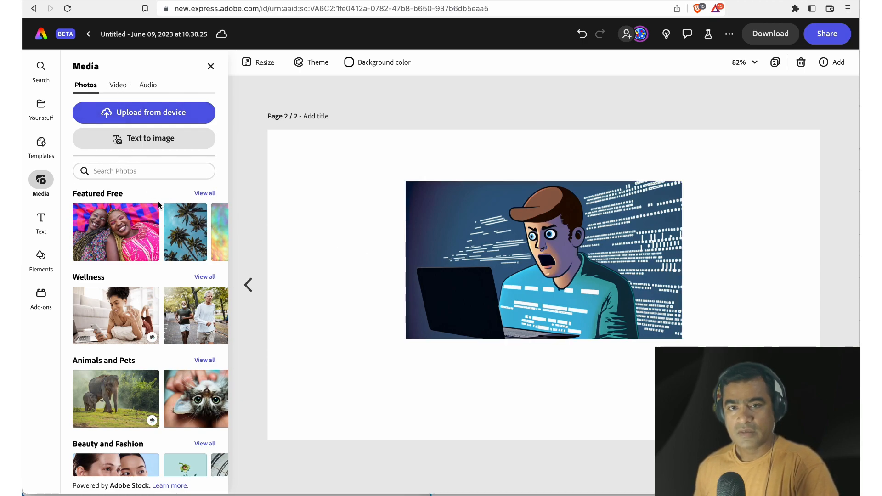
- Try to save the generated image to the library "Your Library"
left_click(164, 140)
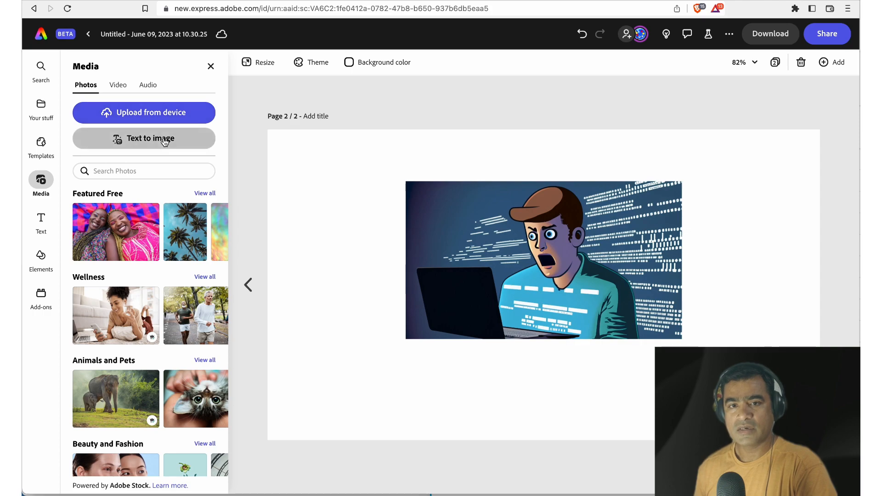
left_click(326, 235)
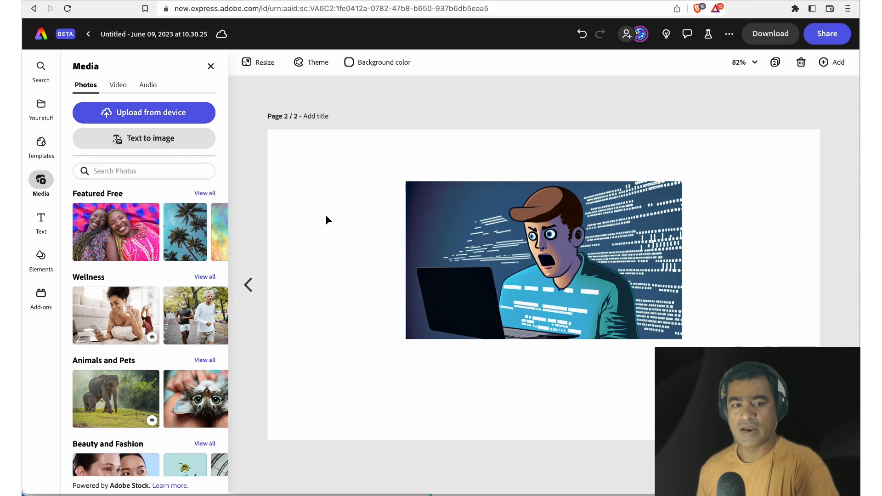
left_click(409, 225)
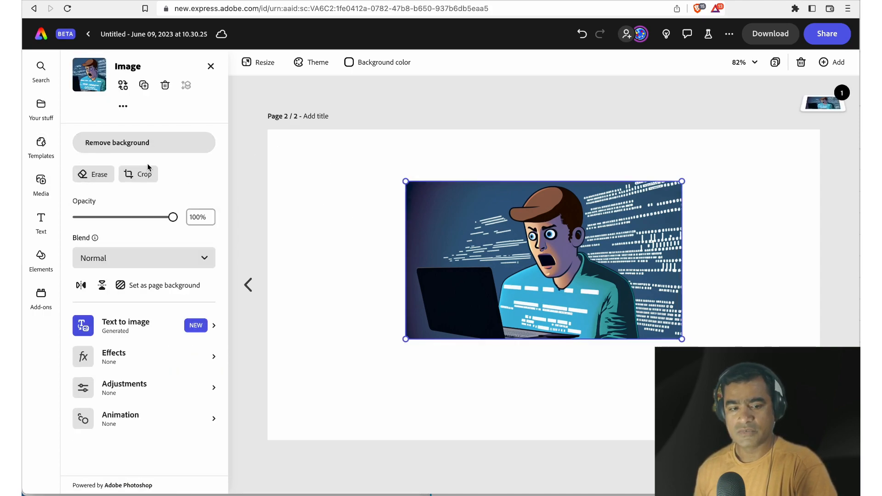
left_click(124, 109)
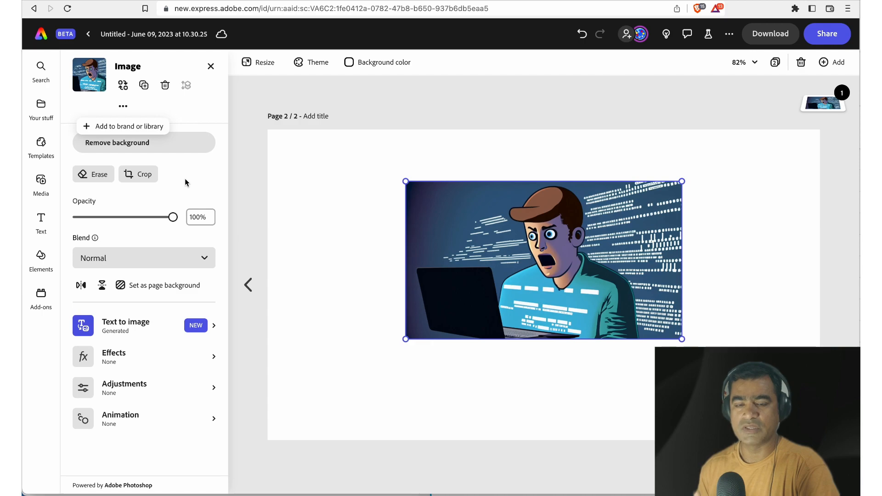
left_click(127, 127)
left_click(445, 264)
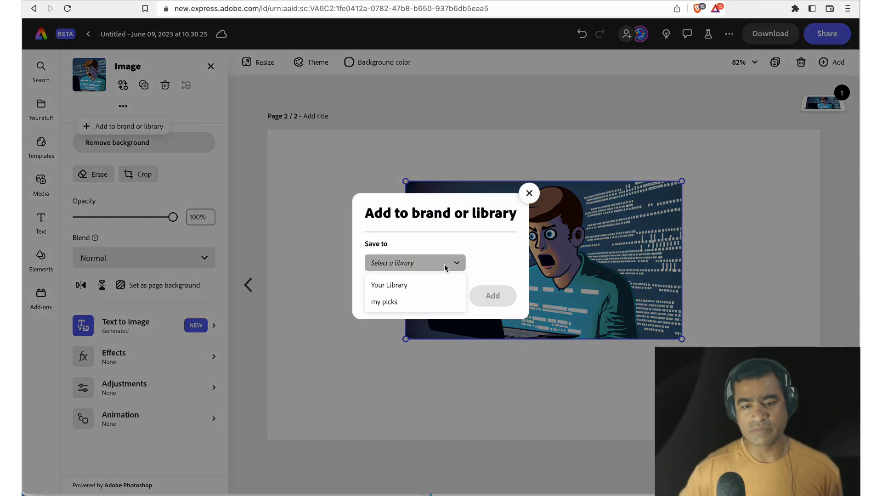
left_click(427, 286)
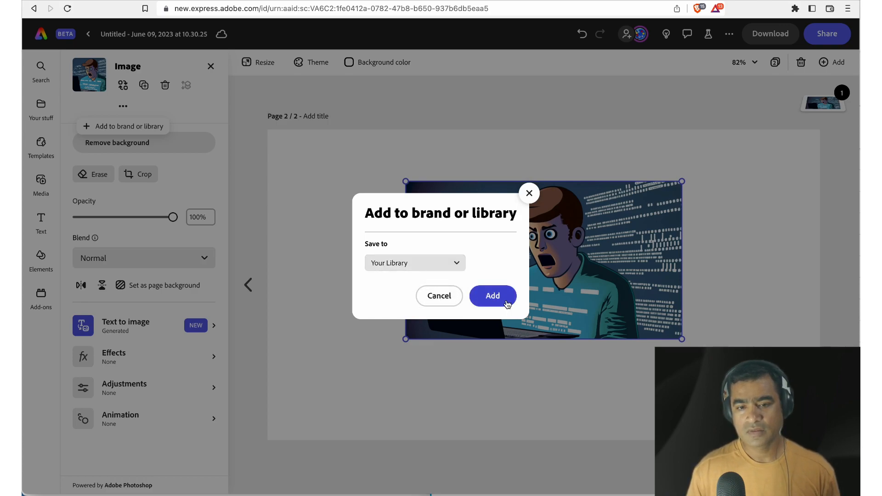
left_click(506, 299)
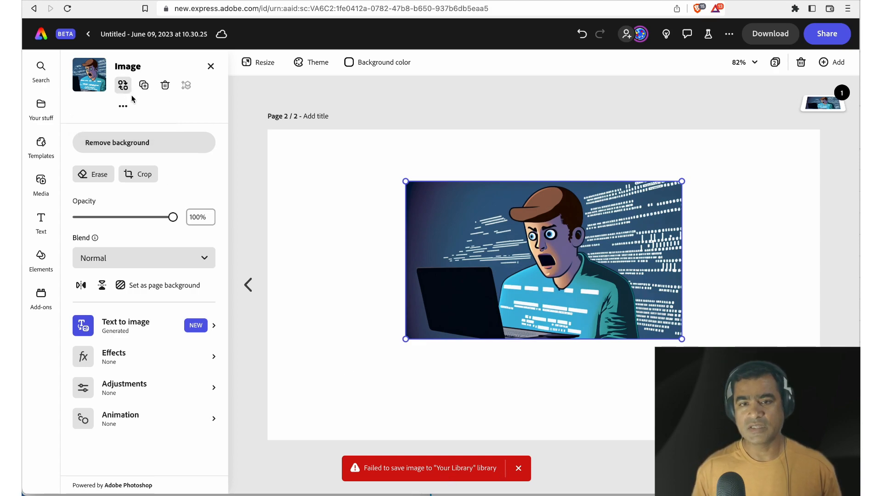
- Add the generated image to the library "my picks"
left_click(123, 106)
left_click(128, 131)
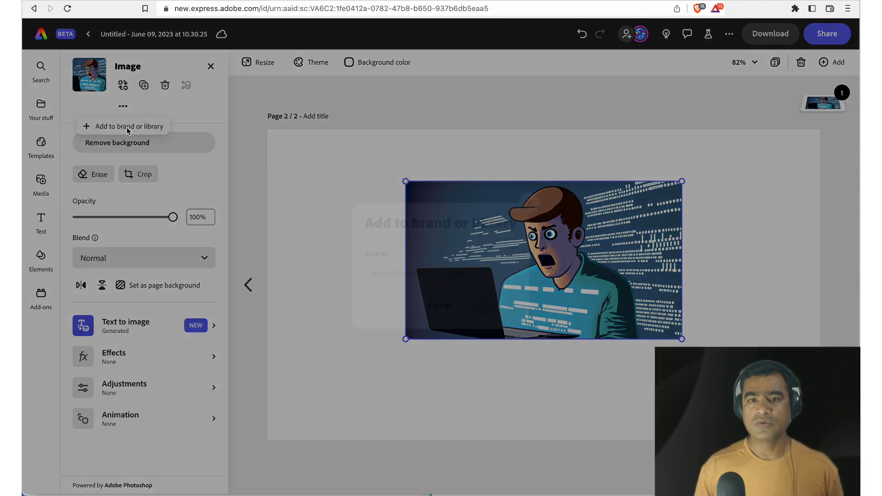
left_click(461, 270)
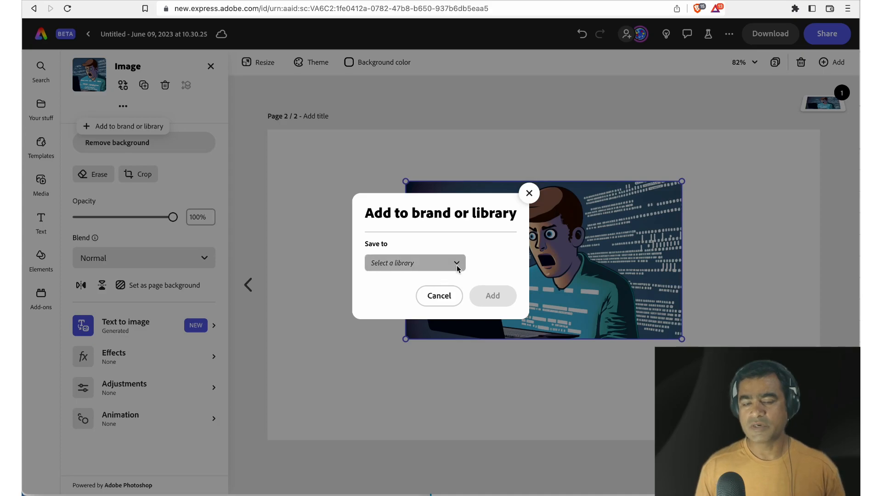
left_click(417, 302)
left_click(486, 298)
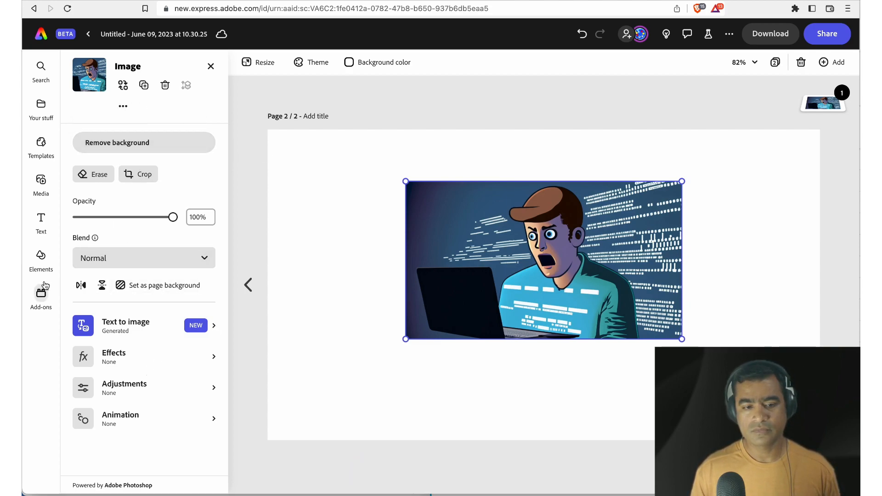
- Reopen the image's Text to Image settings and insert "with hands resting on table and" before "with surprise" in the prompt
left_click(214, 326)
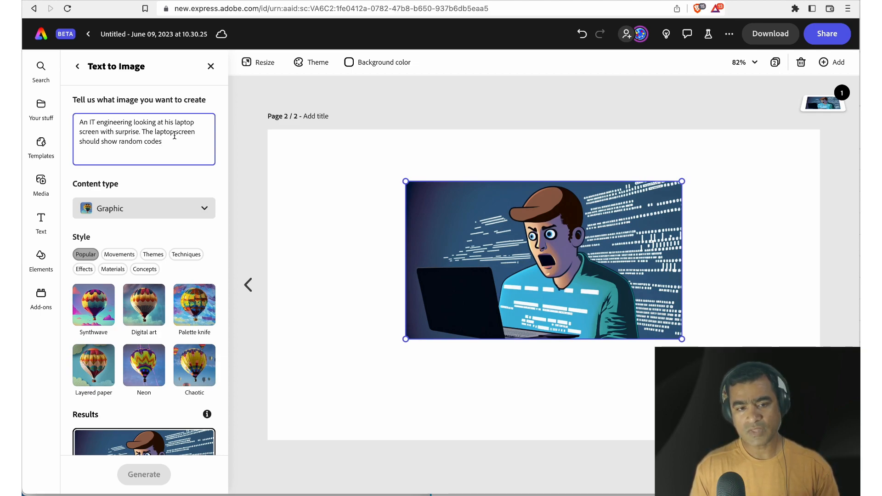
left_click(99, 133)
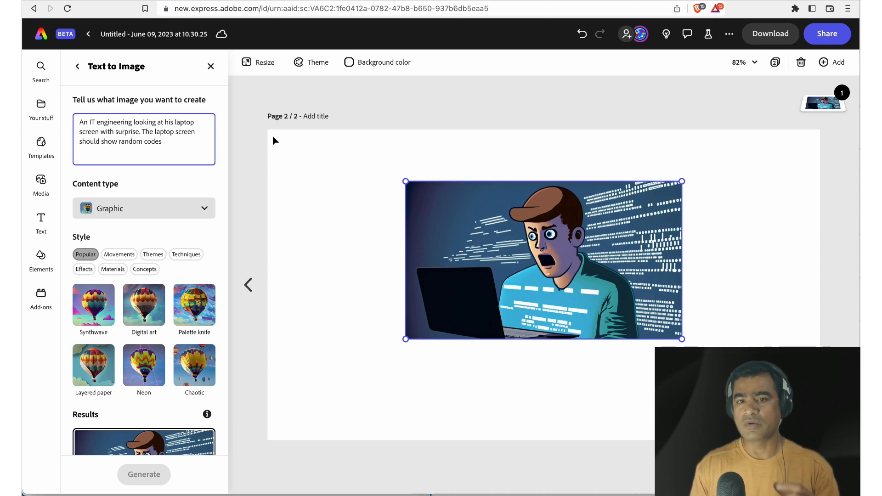
type("with han")
type("ds")
type(" pl")
key("BackSpace")
key("BackSpace")
key("BackSpace")
type("resting on")
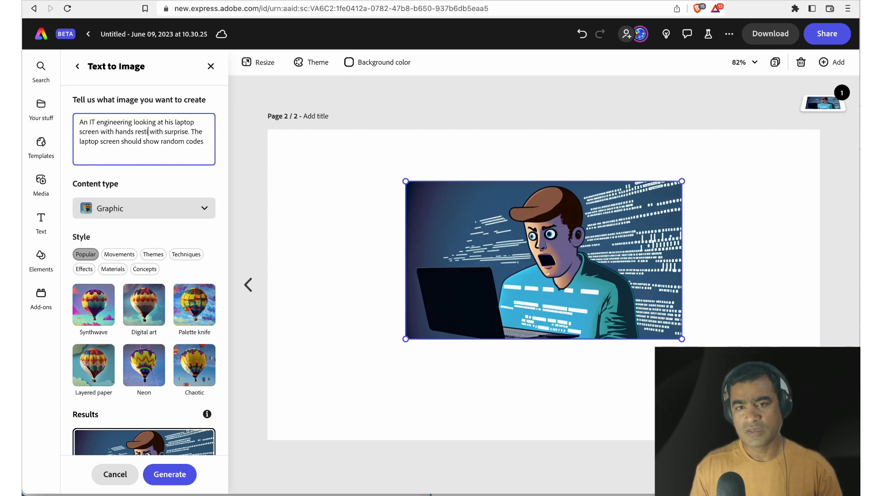
type(" table and")
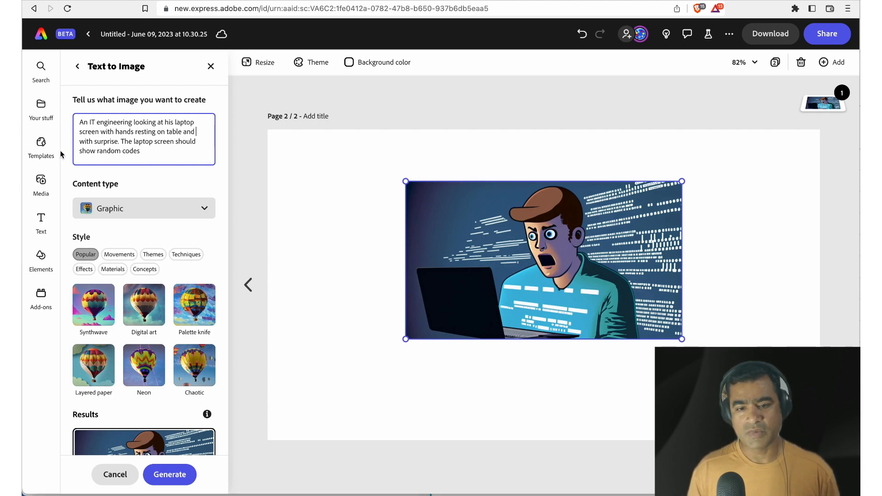
- Reword "with surprise" in the prompt to "surprised expression on his face"
left_click_drag(91, 143, 77, 143)
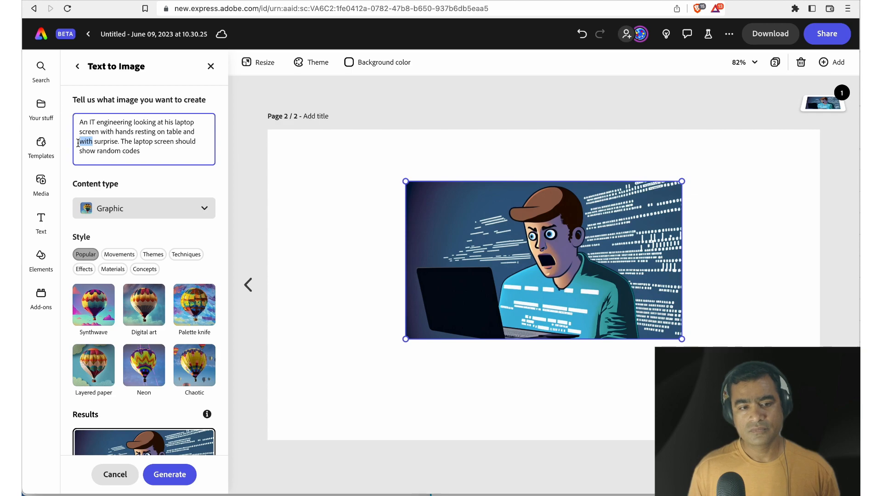
key("BackSpace")
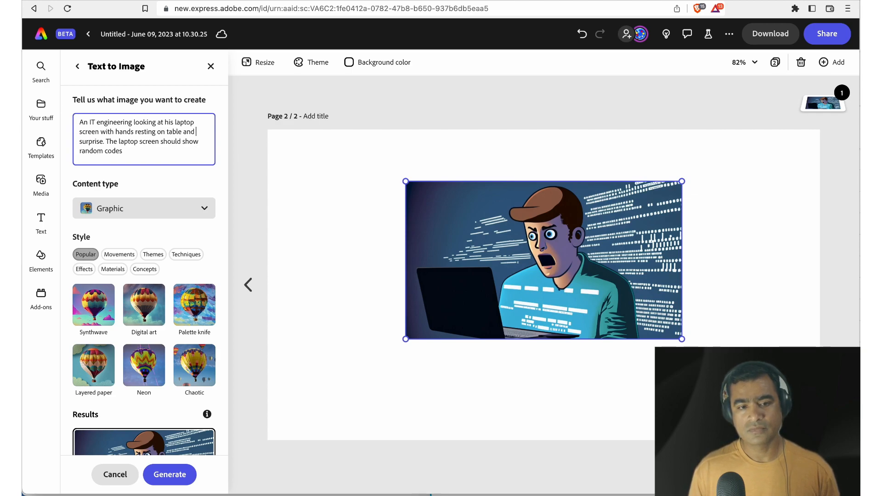
left_click(102, 143)
type("d express")
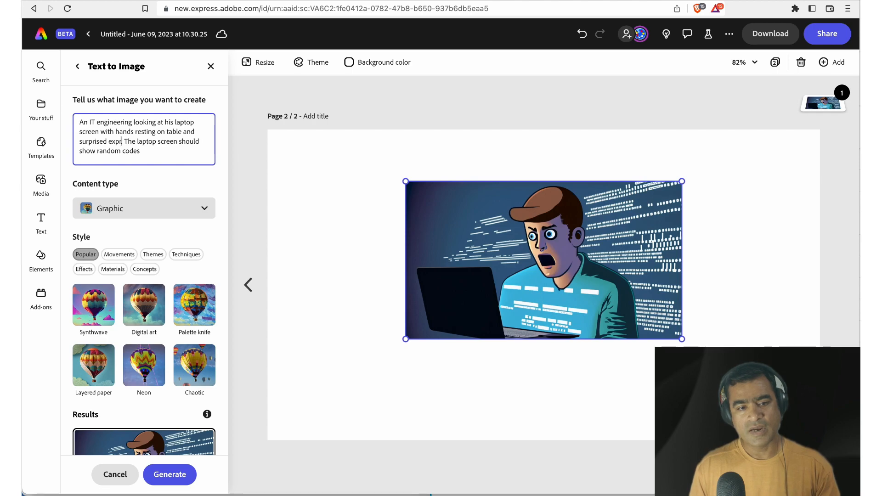
type("ion on his face. The")
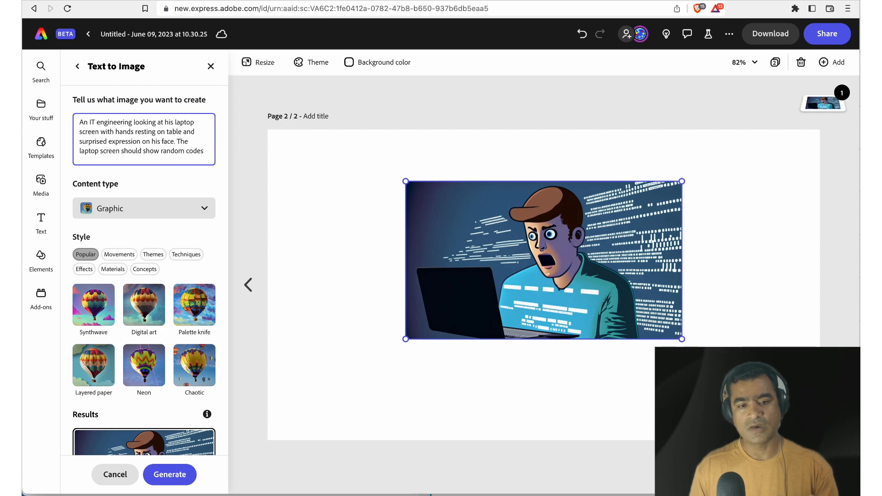
- Generate Graphic images from the revised prompt, look through the results and load more variations
scroll(196, 156, "down", 3)
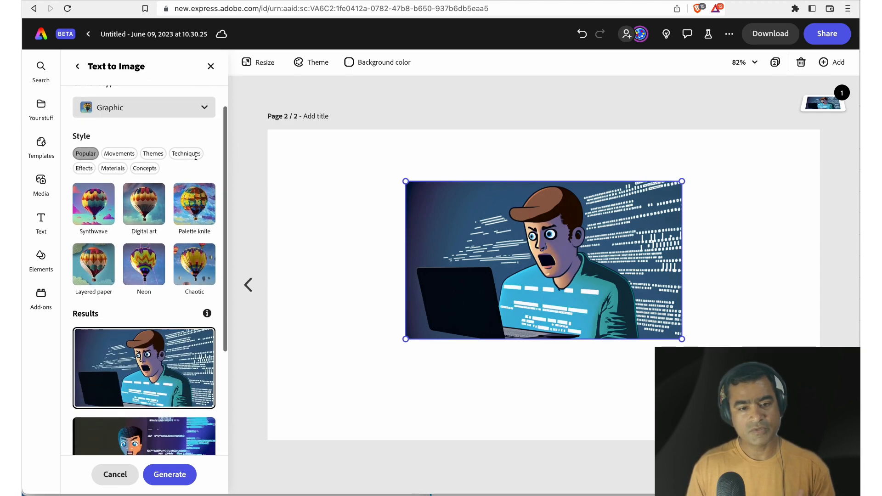
scroll(196, 156, "up", 3)
left_click(207, 151)
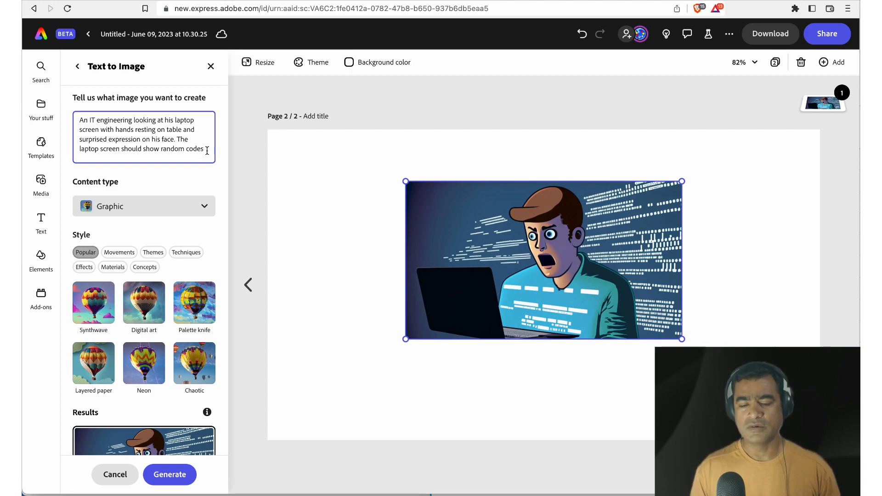
scroll(158, 399, "down", 3)
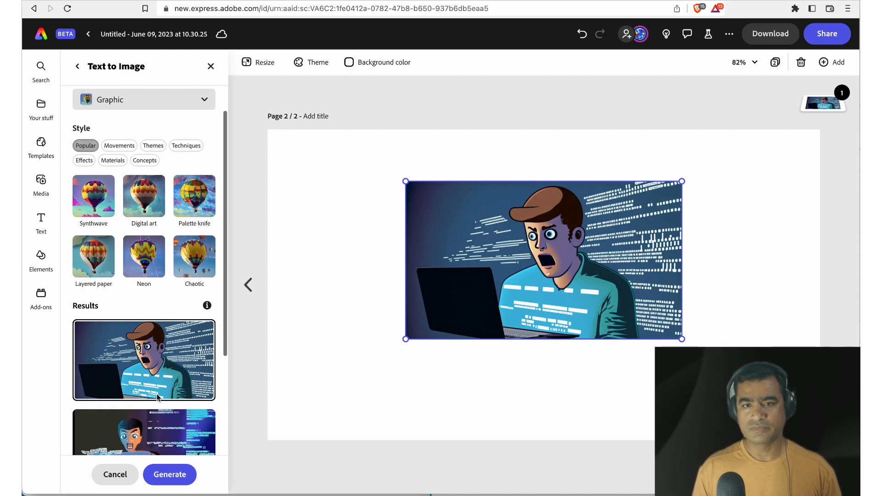
left_click(175, 476)
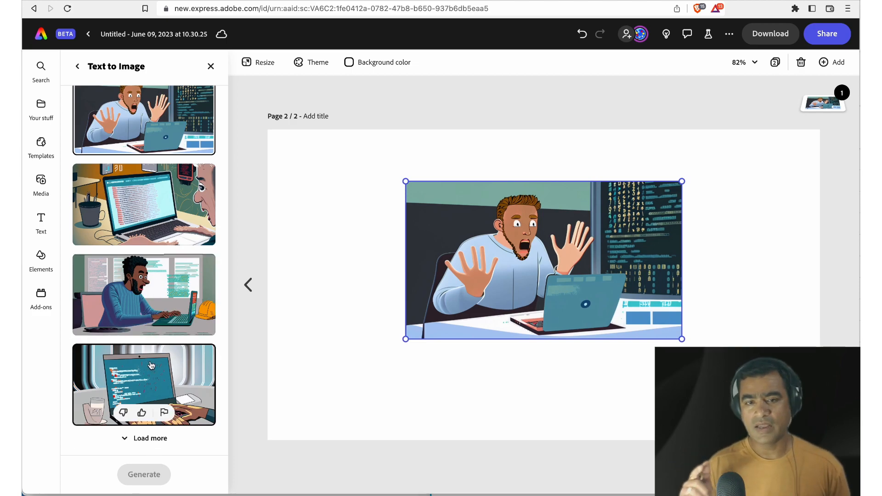
scroll(140, 313, "up", 3)
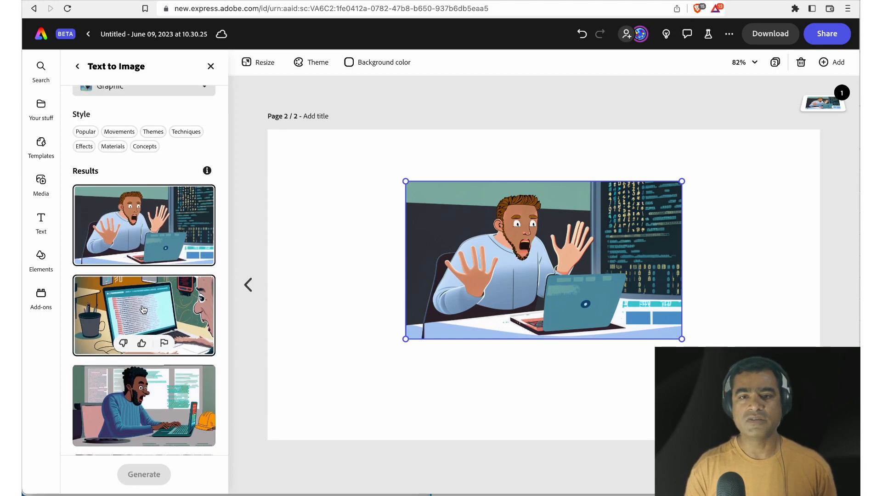
scroll(143, 310, "down", 3)
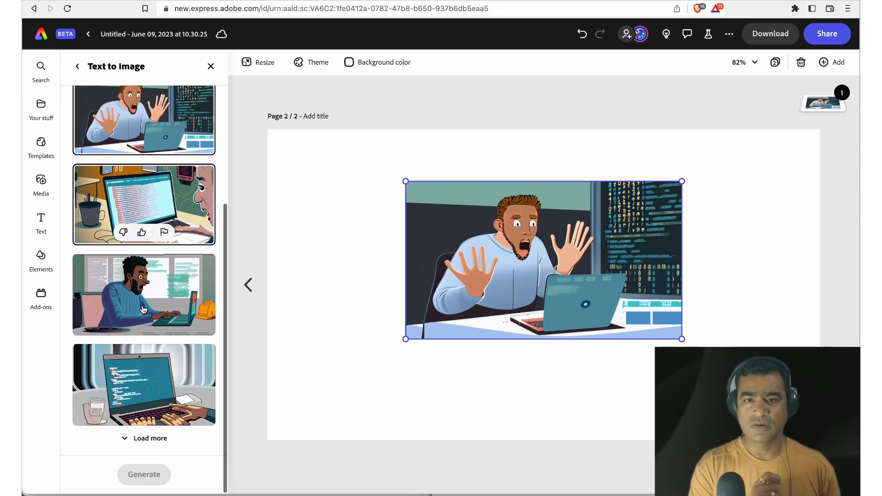
left_click(129, 440)
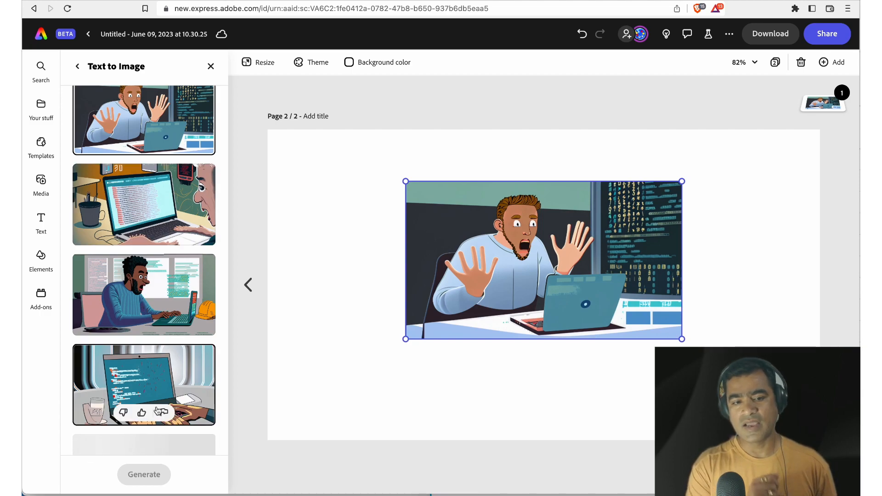
- Look through the newly loaded Graphic variations in the Text to Image results
scroll(155, 395, "down", 5)
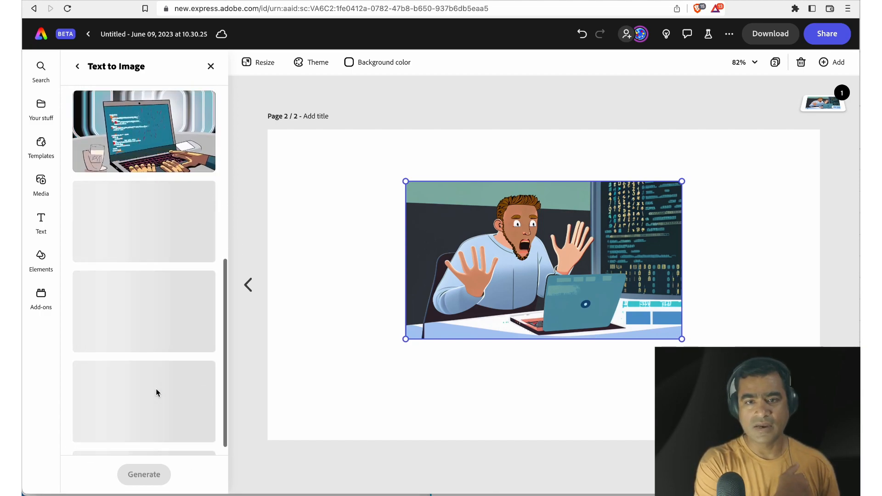
scroll(157, 391, "down", 2)
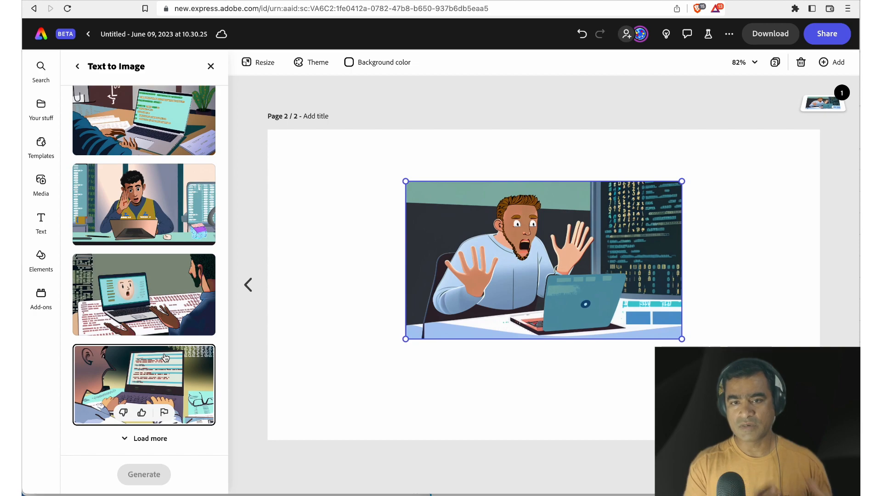
scroll(166, 358, "up", 10)
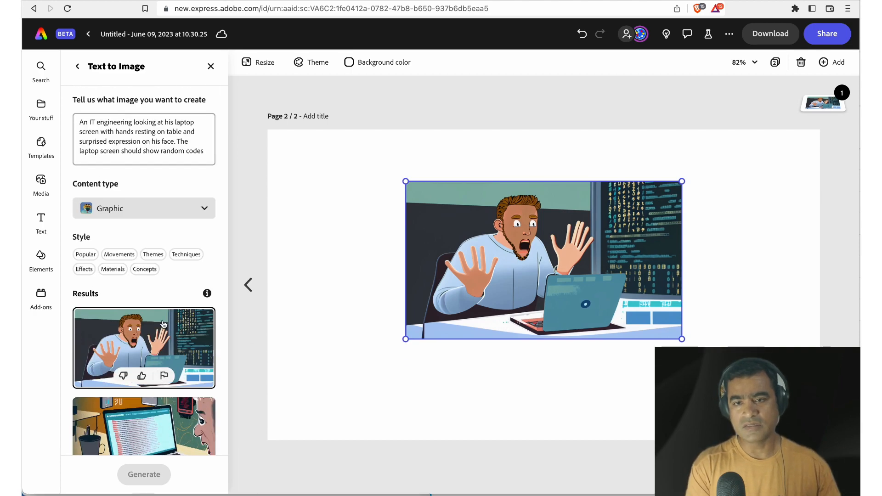
- Change the content type from Graphic to None and look through the resulting image variations
left_click(182, 209)
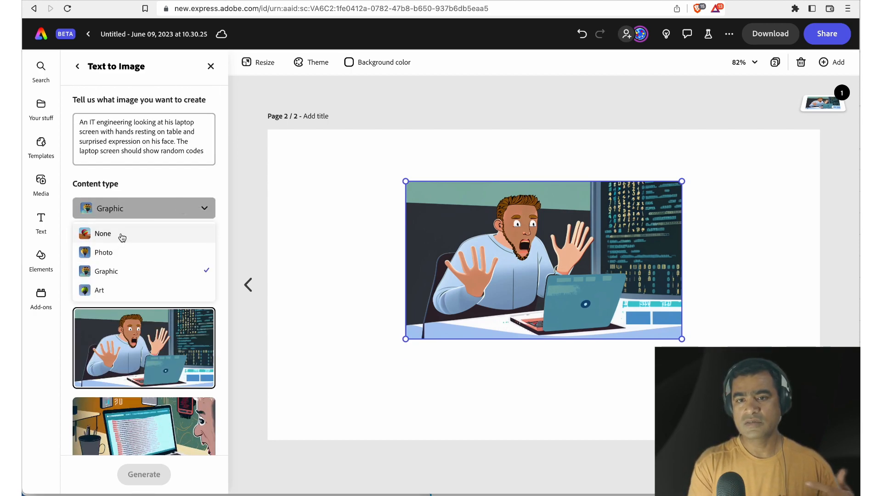
left_click(122, 236)
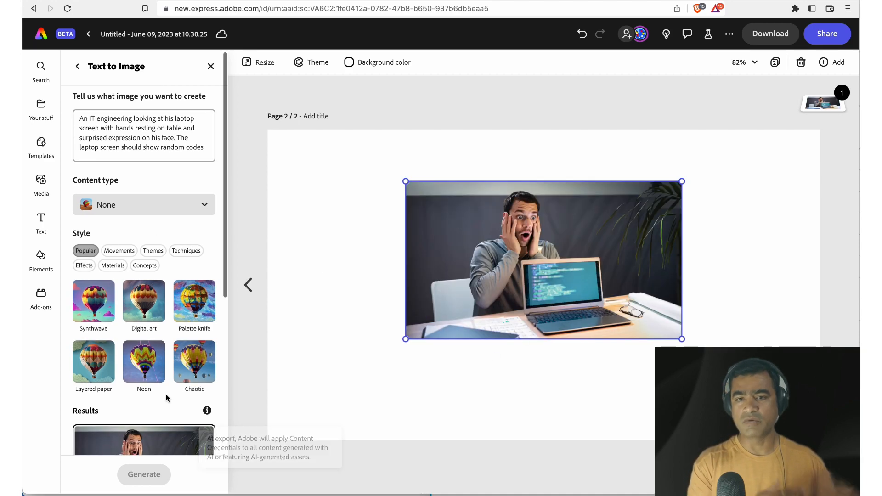
scroll(165, 398, "down", 6)
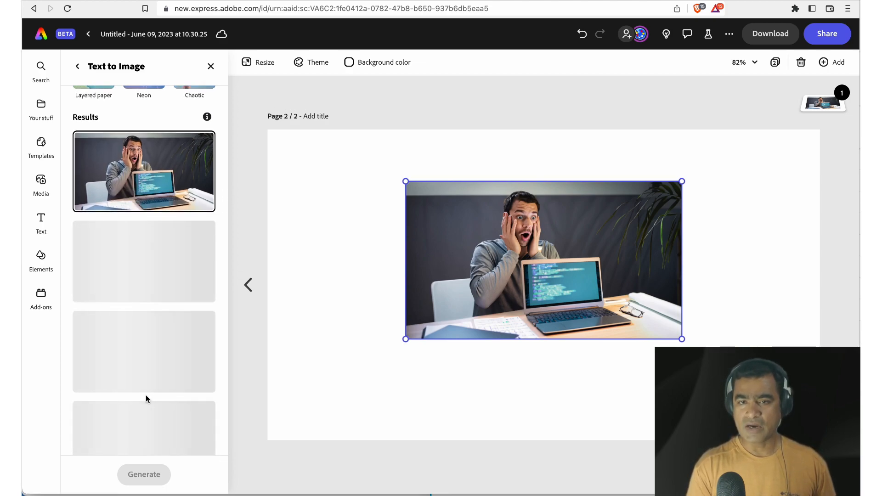
scroll(145, 399, "down", 2)
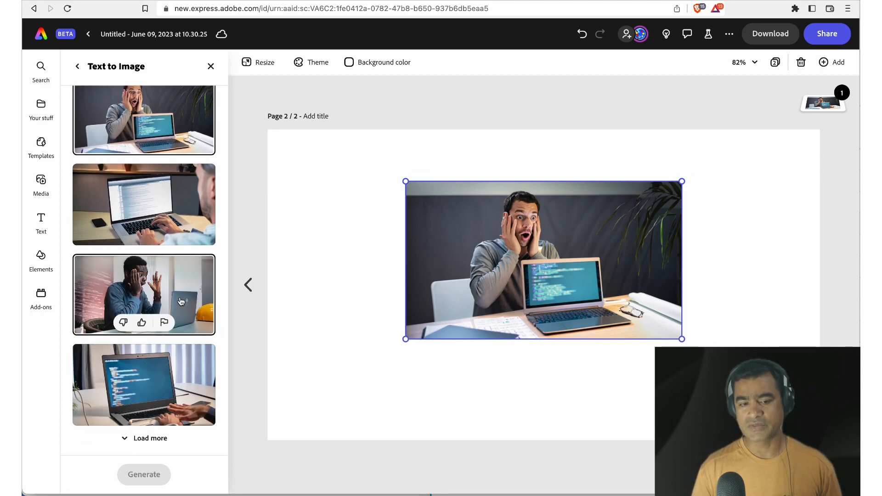
scroll(181, 301, "up", 10)
scroll(181, 301, "down", 10)
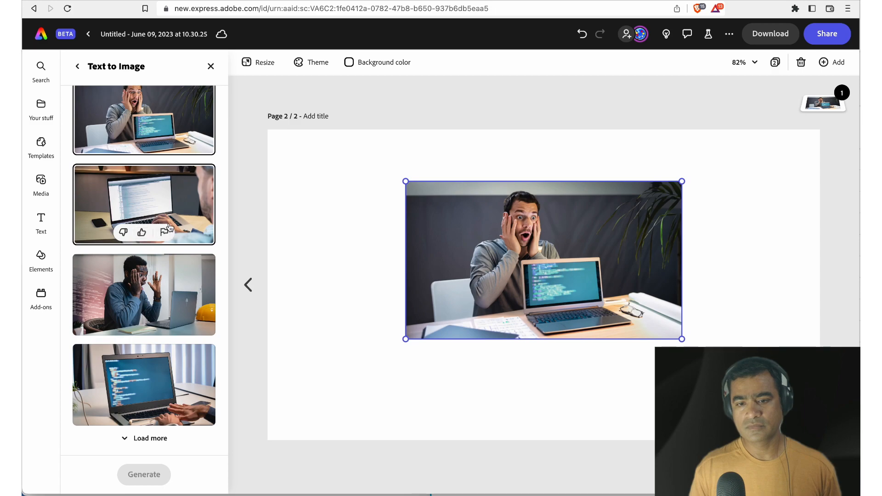
scroll(179, 298, "up", 10)
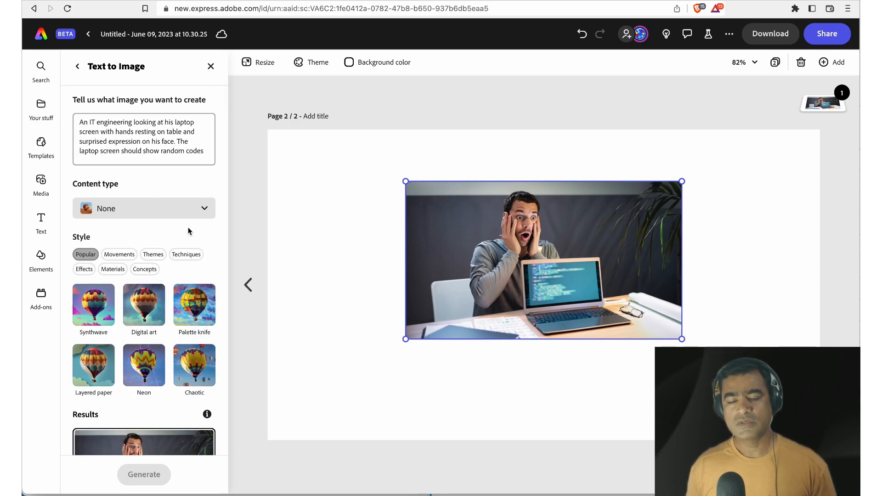
- Set the content type back to Graphic and check the results for the same prompt
left_click(189, 210)
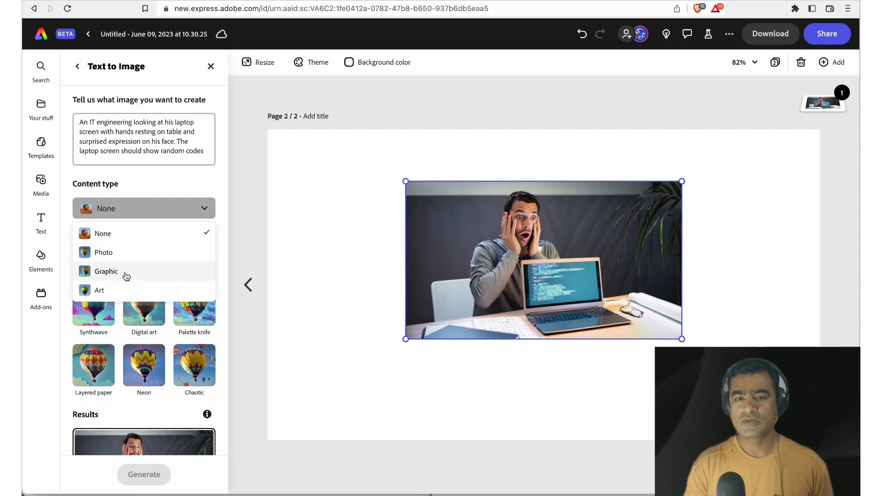
left_click(125, 273)
scroll(125, 276, "down", 15)
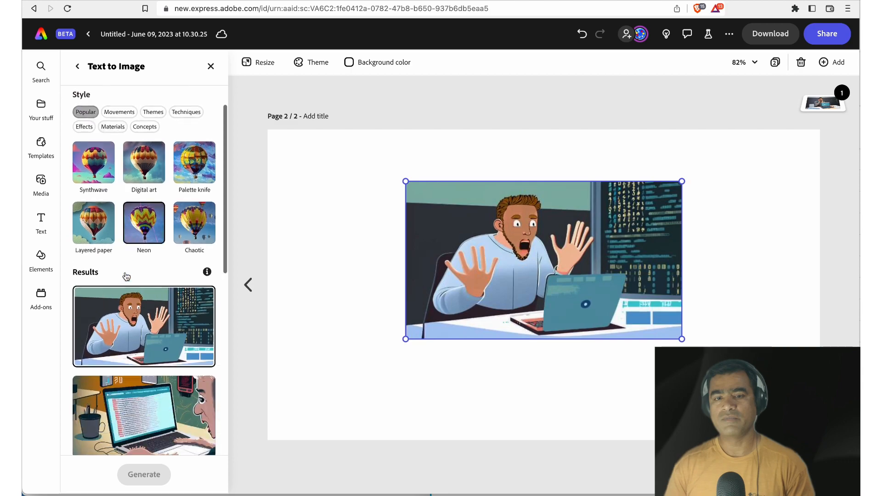
scroll(125, 275, "up", 15)
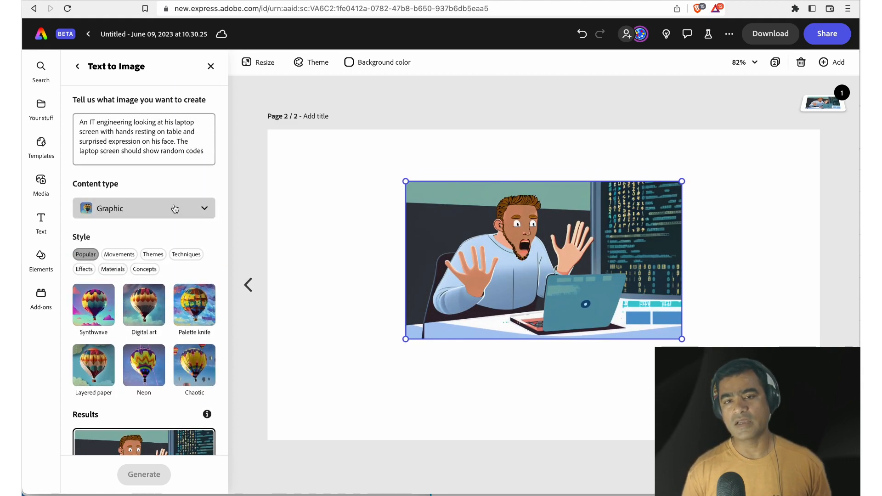
- Set the content type to Art, look through the generated variations and show the information note for the results
left_click(173, 208)
left_click(120, 290)
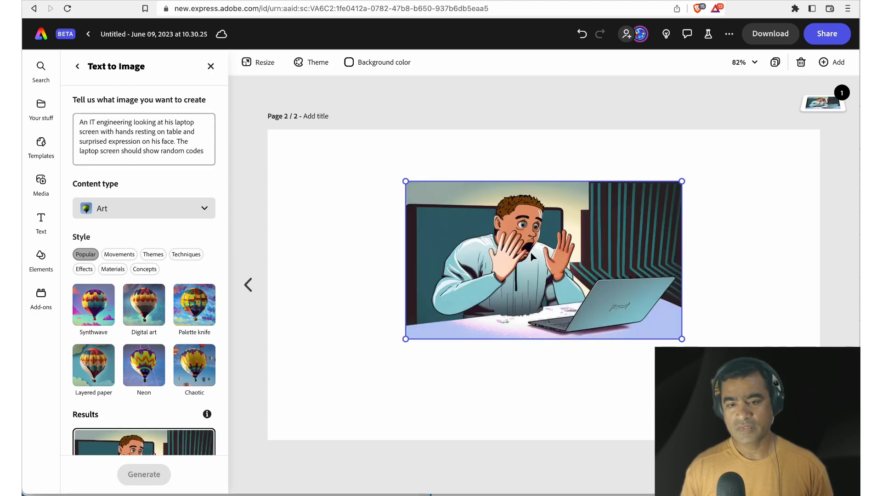
scroll(159, 285, "down", 3)
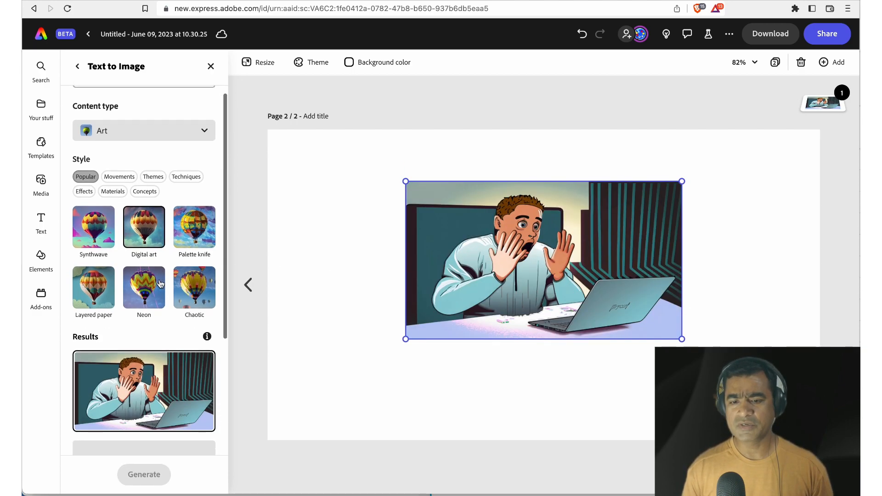
scroll(160, 284, "down", 3)
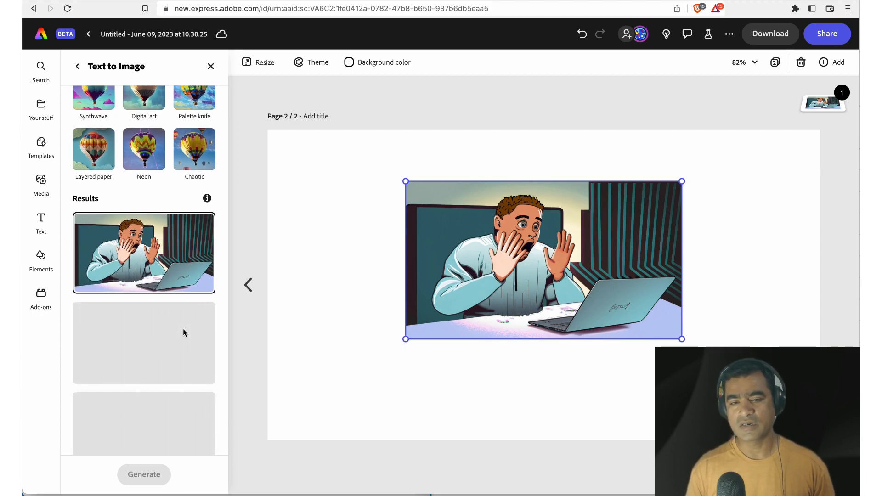
scroll(183, 331, "down", 3)
scroll(183, 329, "down", 1)
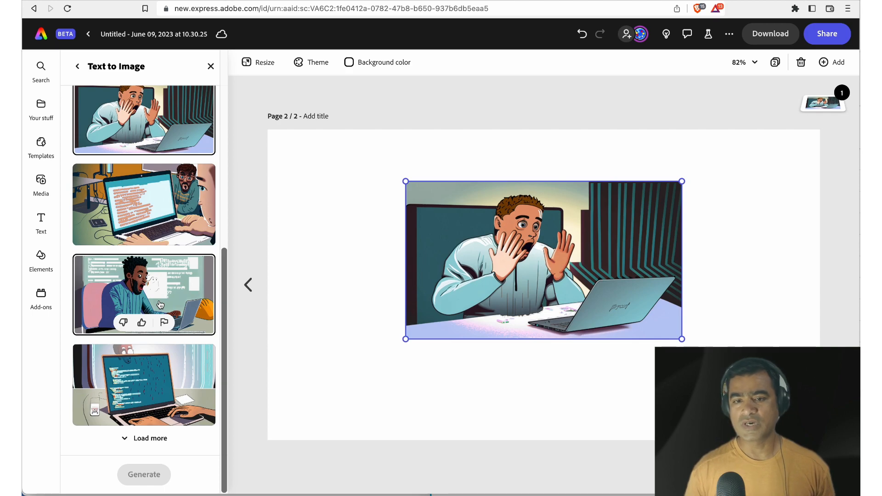
scroll(160, 305, "up", 1)
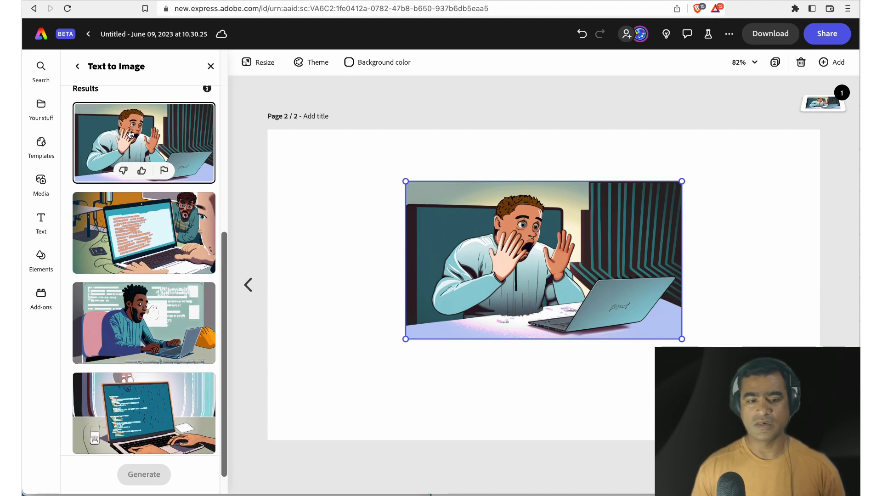
scroll(176, 145, "up", 5)
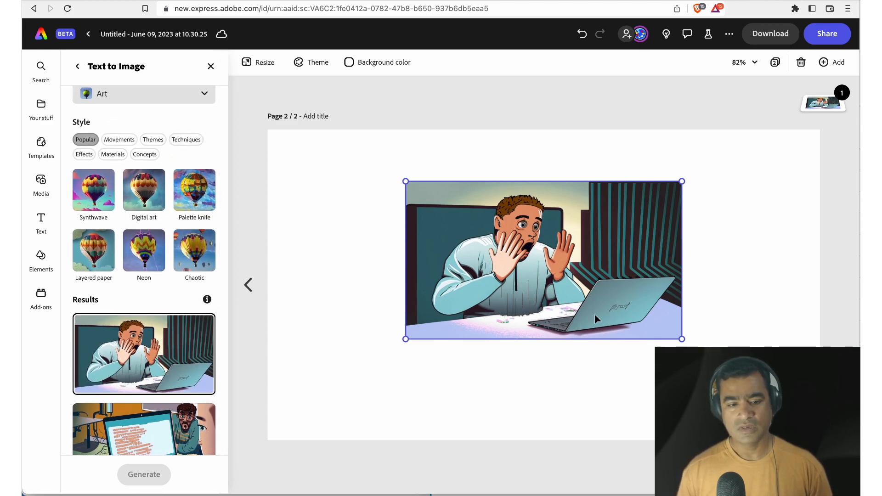
mouse_move(216, 302)
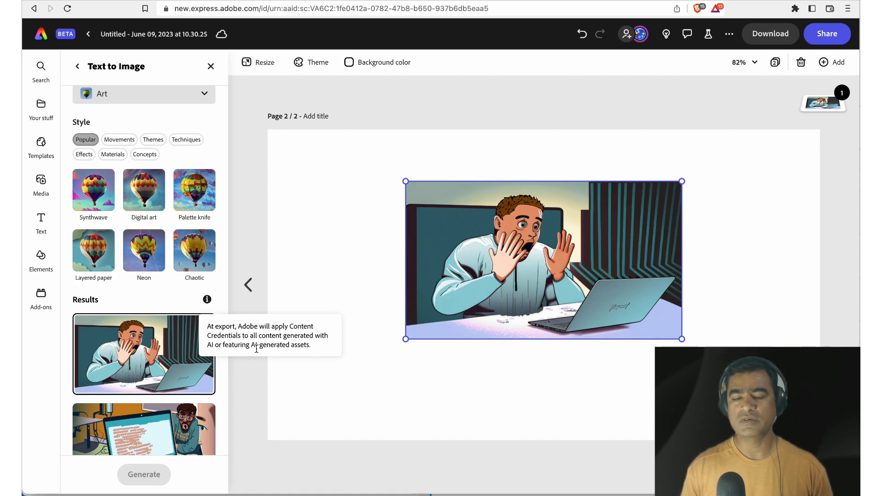
- Open the collection of your own files and libraries
left_click(41, 106)
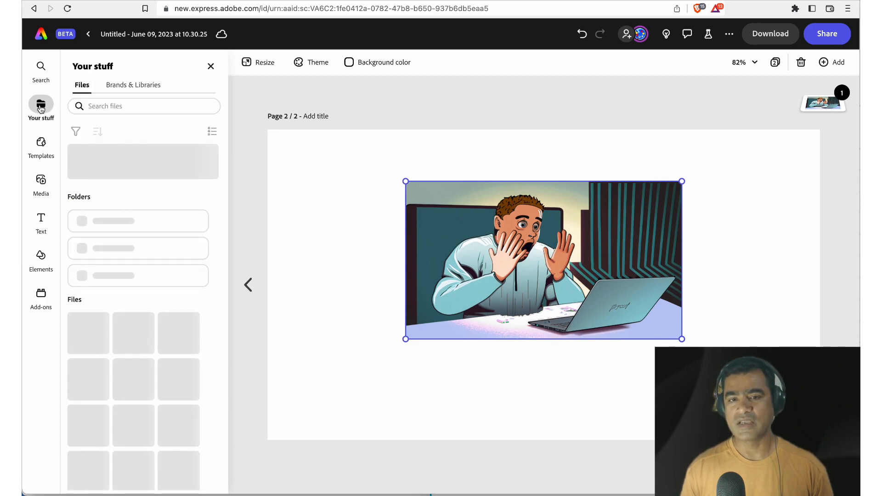